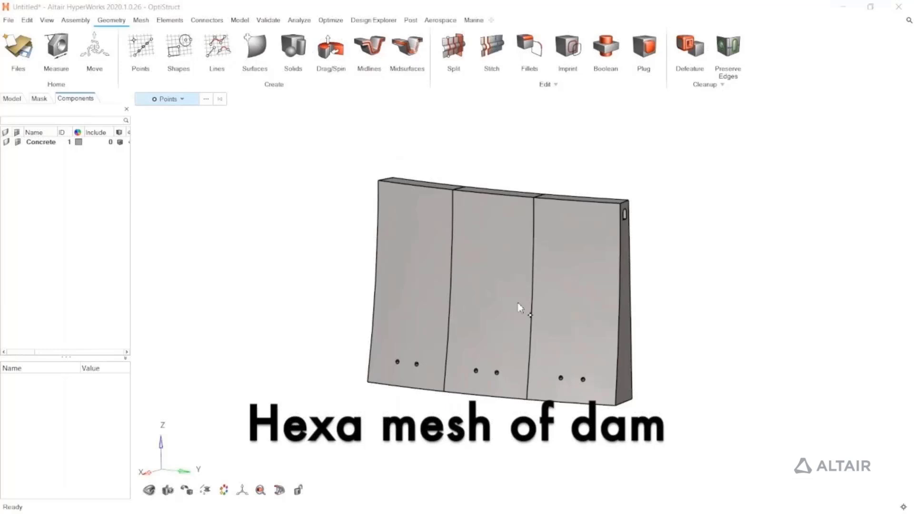
Display the dam geometry as transparent and examine the internal galleries, chambers and pipes of its three blocks
right_click_drag(519, 307, 343, 305)
right_click_drag(581, 236, 595, 300)
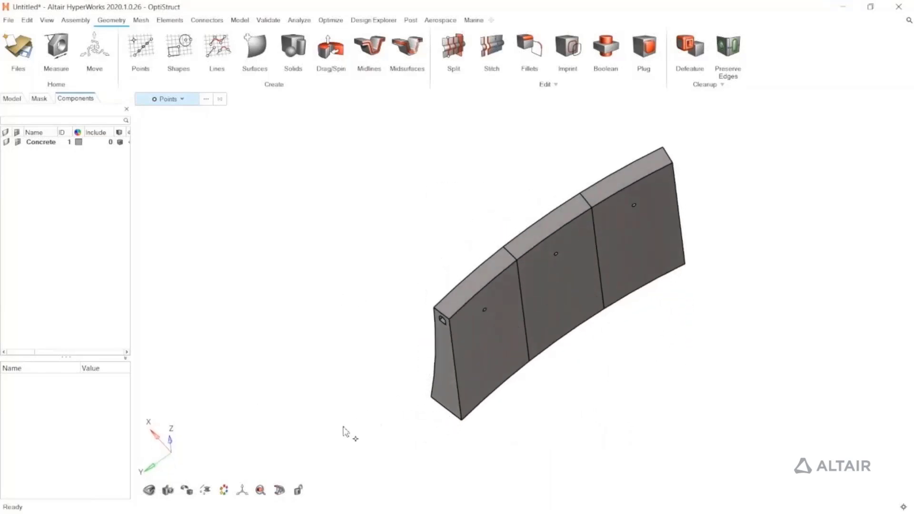
left_click(190, 492)
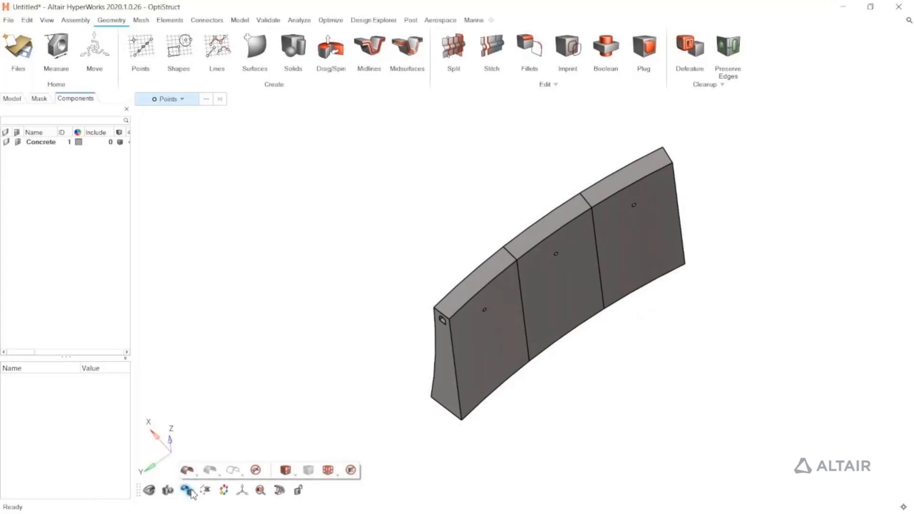
left_click(212, 473)
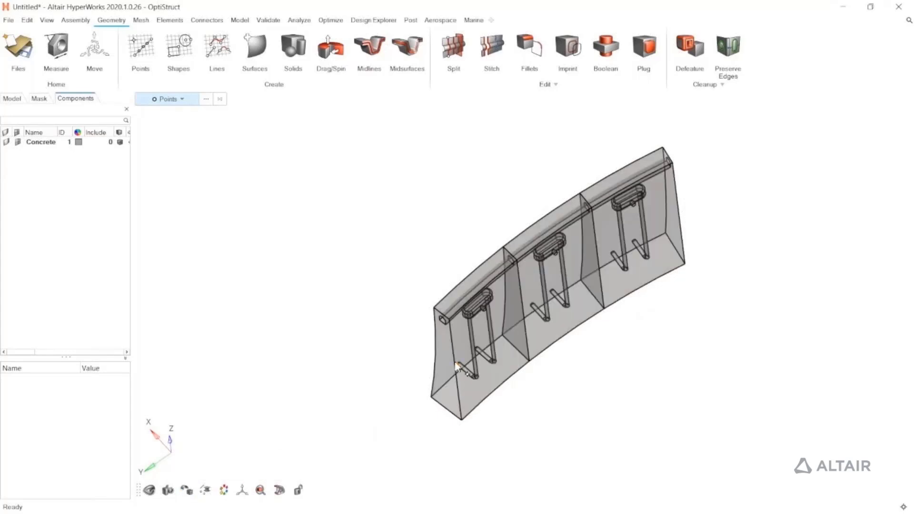
middle_click_drag(514, 382, 532, 351)
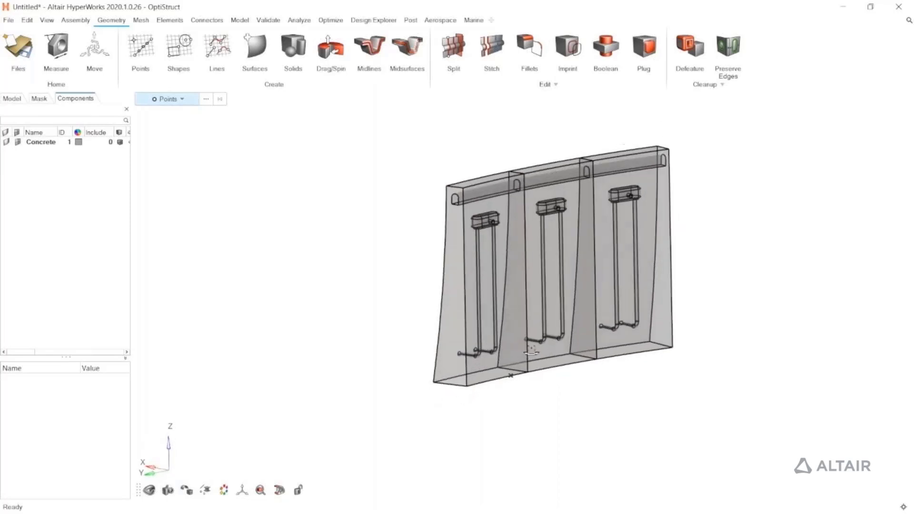
middle_click_drag(562, 386, 585, 238)
scroll(559, 216, "up", 4)
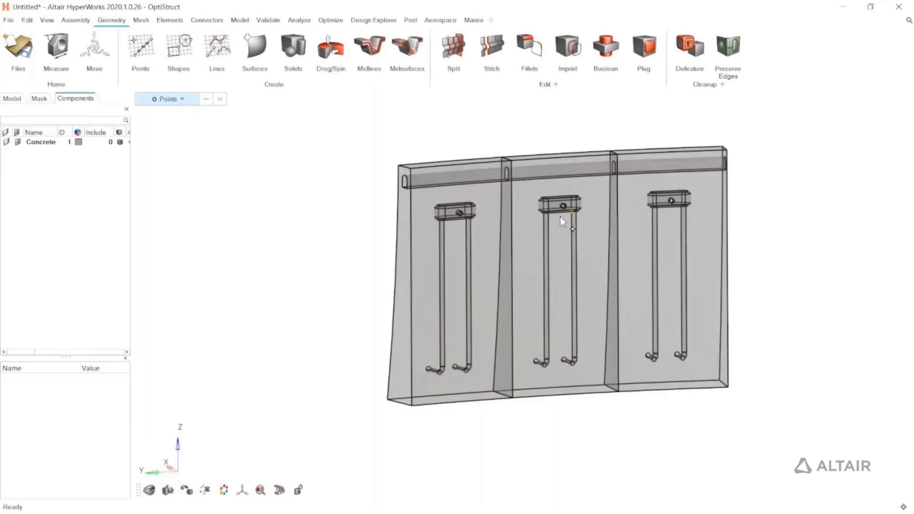
scroll(557, 211, "up", 3)
middle_click_drag(500, 299, 569, 314)
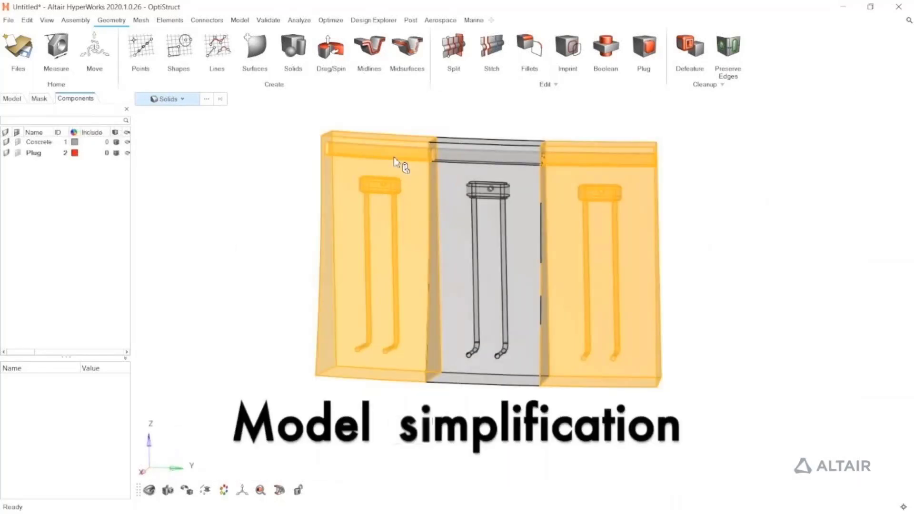
Delete the two outer dam blocks and pick the edges of both lower pipe openings as Plug bounding loops
key("Delete")
left_click(643, 51)
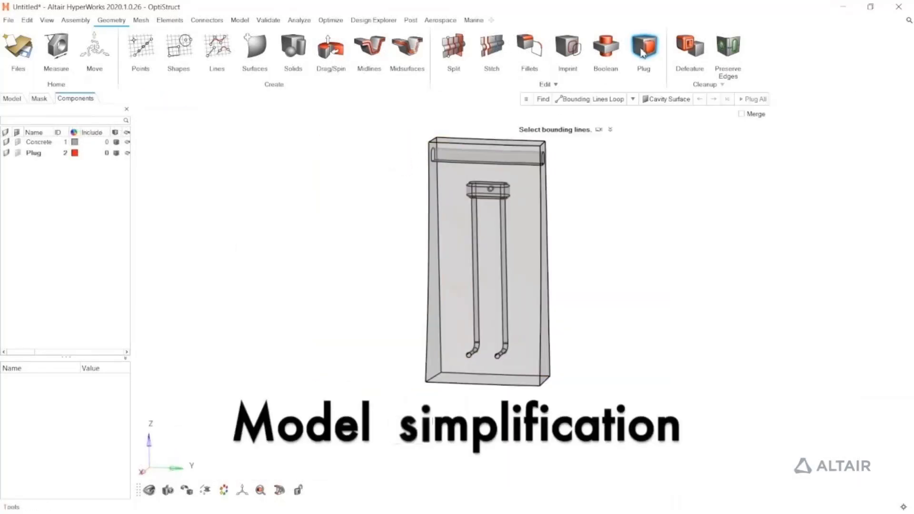
scroll(470, 355, "up", 4)
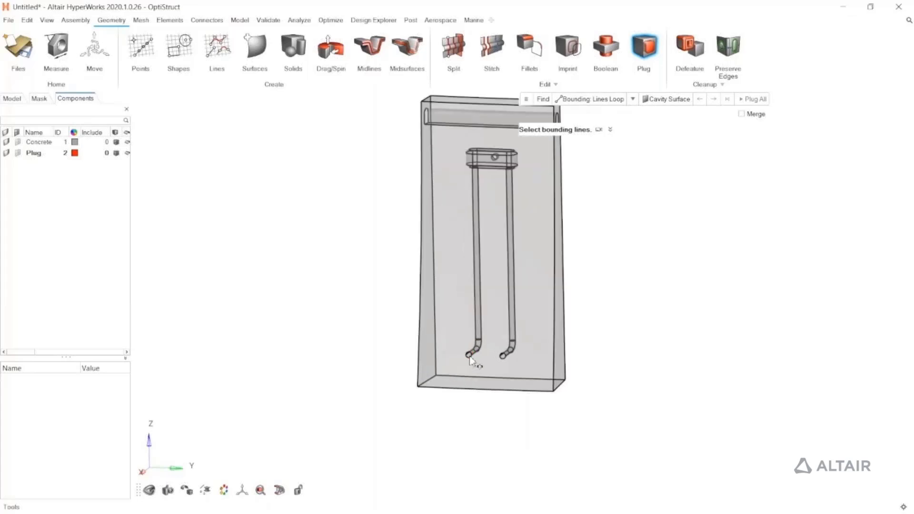
scroll(469, 356, "up", 2)
left_click(471, 359)
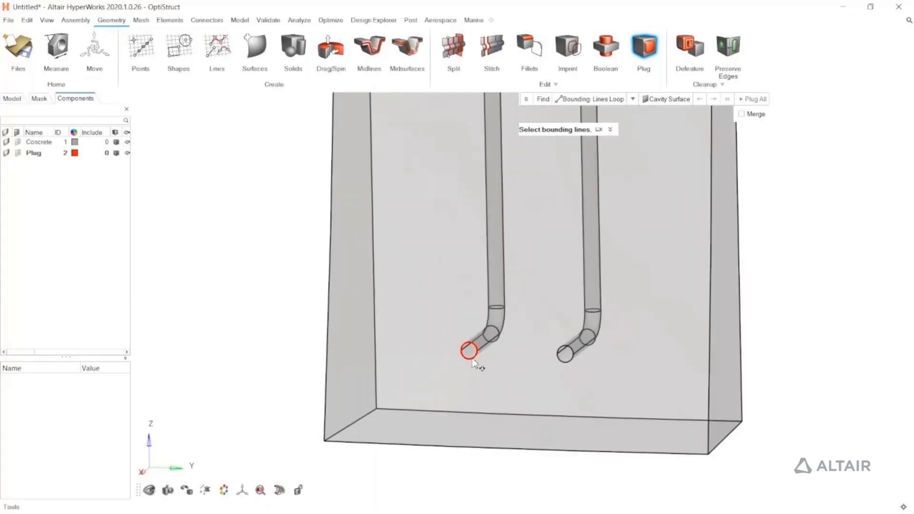
scroll(532, 363, "down", 6)
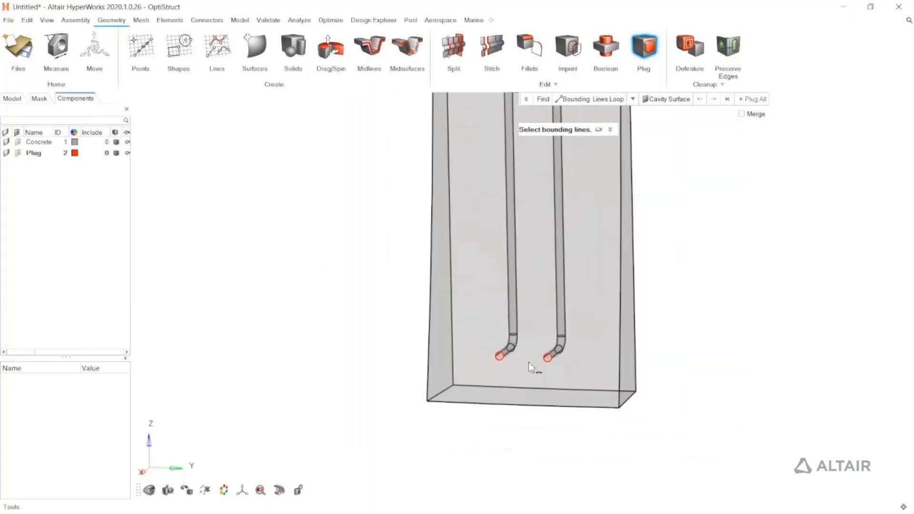
Add the circular opening on the opposite face as a bounding loop, and plug the cavity using its inner wall as cavity surface
right_click_drag(535, 189, 505, 247)
scroll(504, 247, "up", 4)
middle_click_drag(514, 281, 327, 293)
scroll(580, 268, "up", 3)
scroll(581, 268, "up", 3)
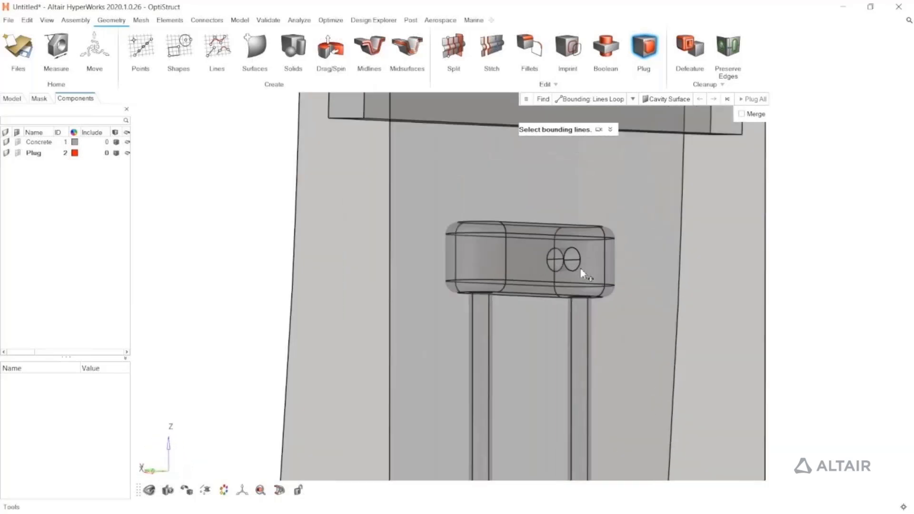
left_click(576, 271)
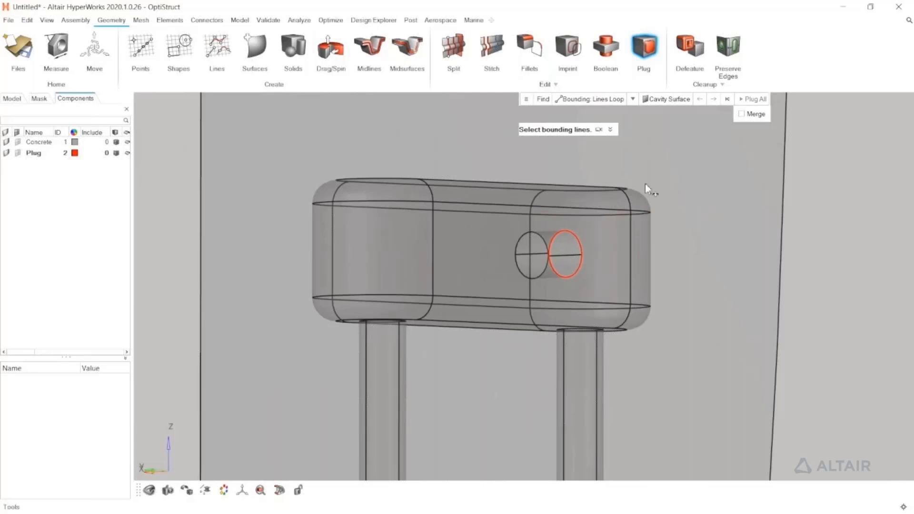
left_click(666, 100)
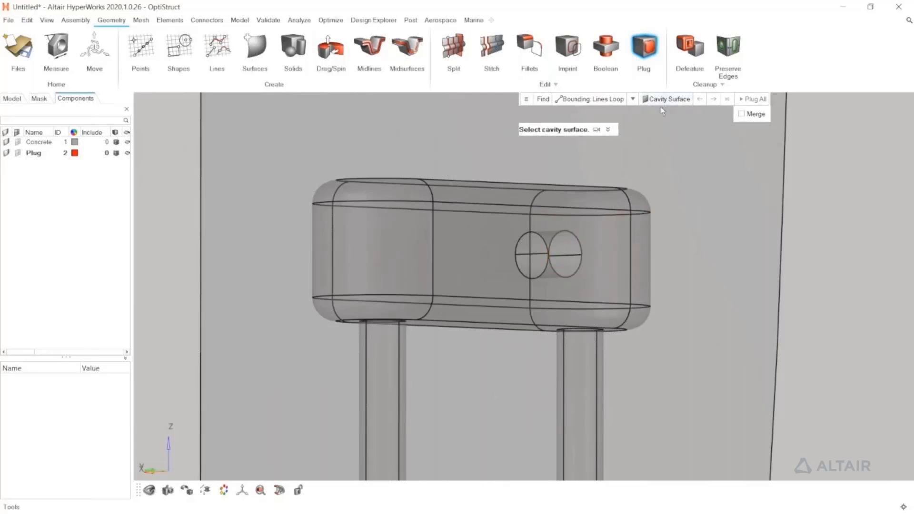
left_click(573, 245)
left_click(573, 245)
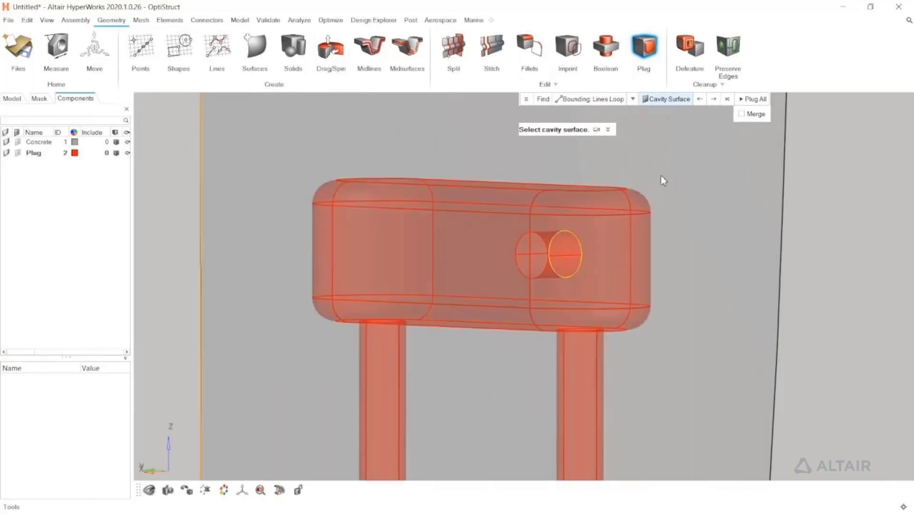
left_click(753, 99)
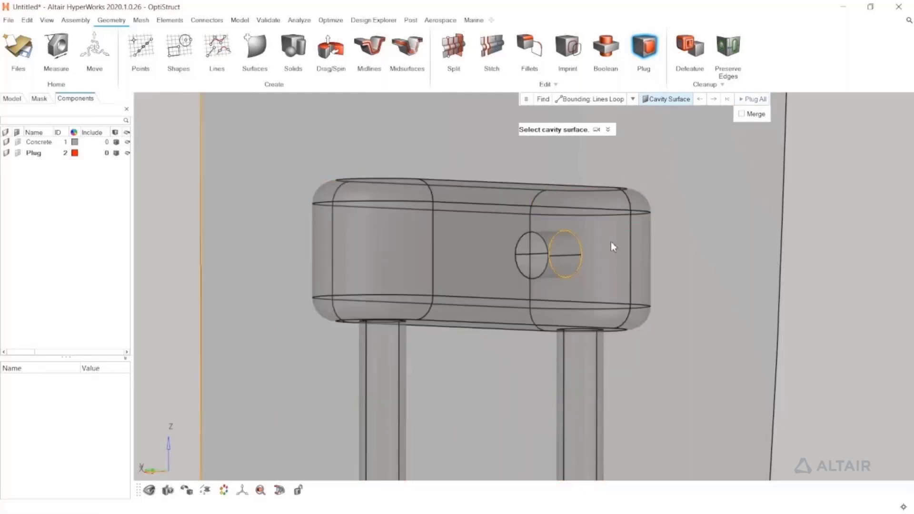
Switch the geometry display back to opaque shading with edges and leave the Plug tool
scroll(610, 247, "down", 5)
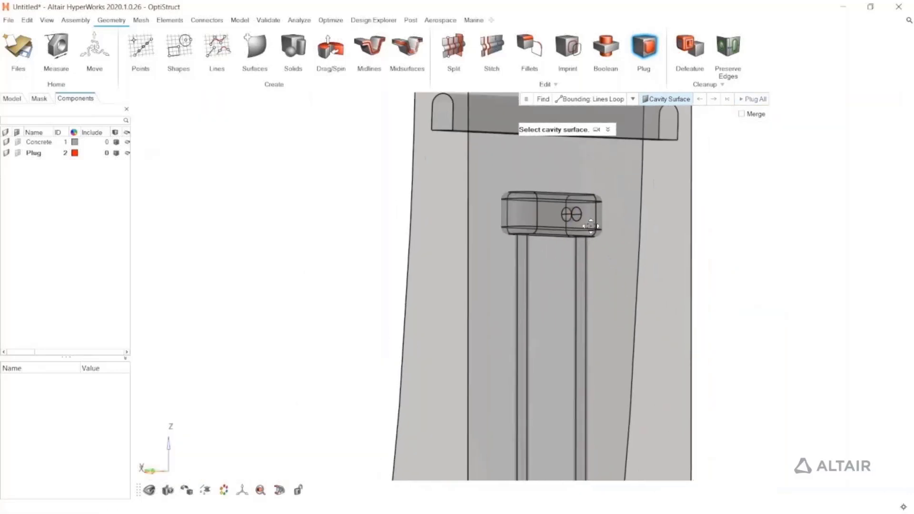
right_click_drag(590, 226, 580, 203, "ctrl")
left_click(188, 491)
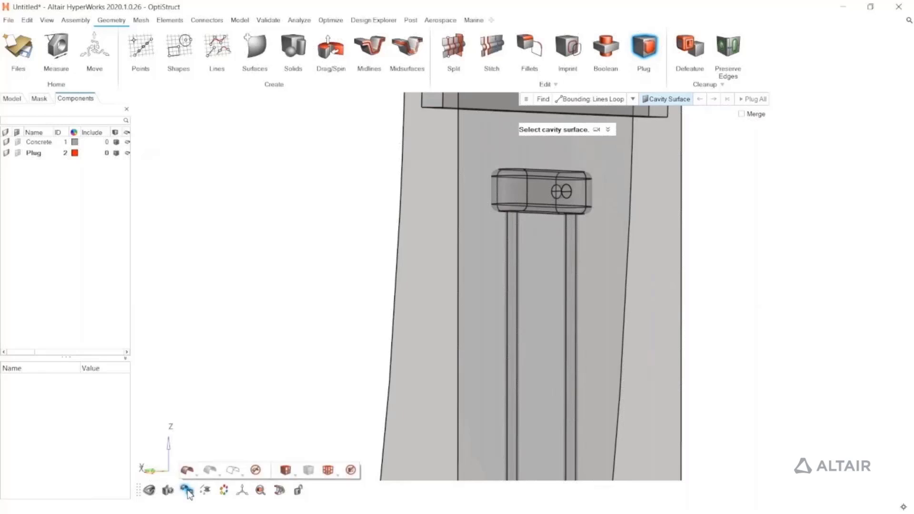
left_click(187, 472)
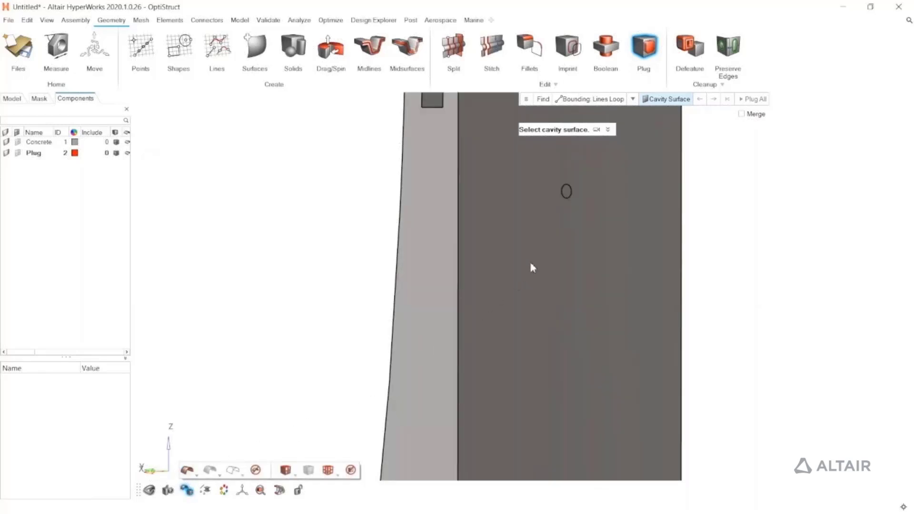
left_click(718, 208)
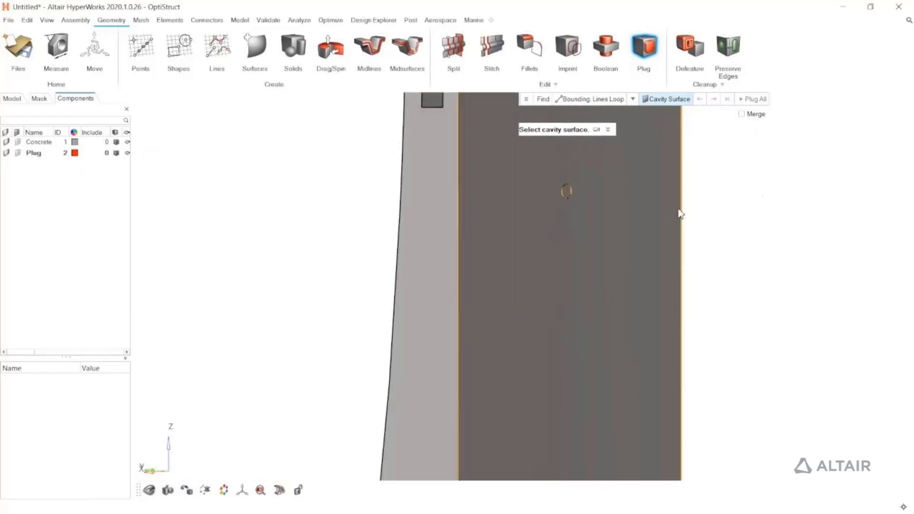
key("Escape")
Isolate the solid that fills the plugged cavity, hiding the surrounding concrete block
left_click(566, 192)
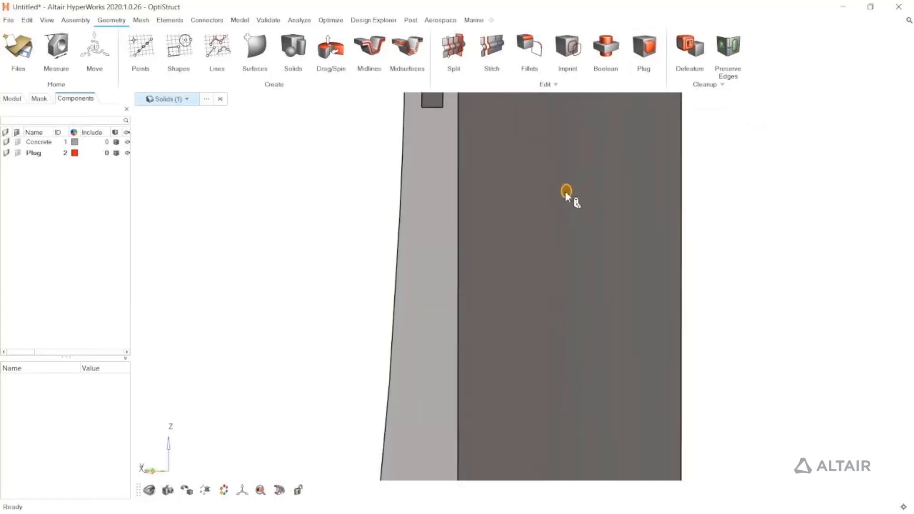
key("i")
left_click(604, 228)
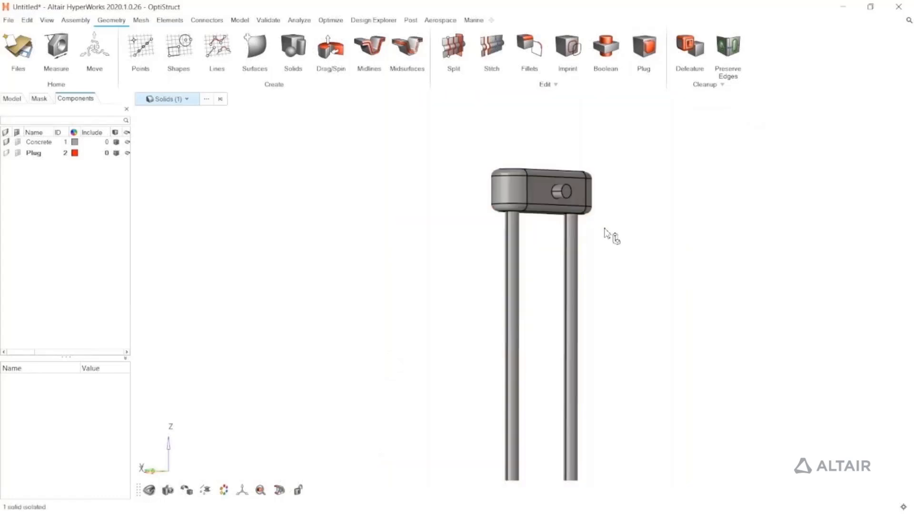
Move the isolated chamber-and-pipes solid into the Plug component
right_click_drag(600, 308, 661, 237)
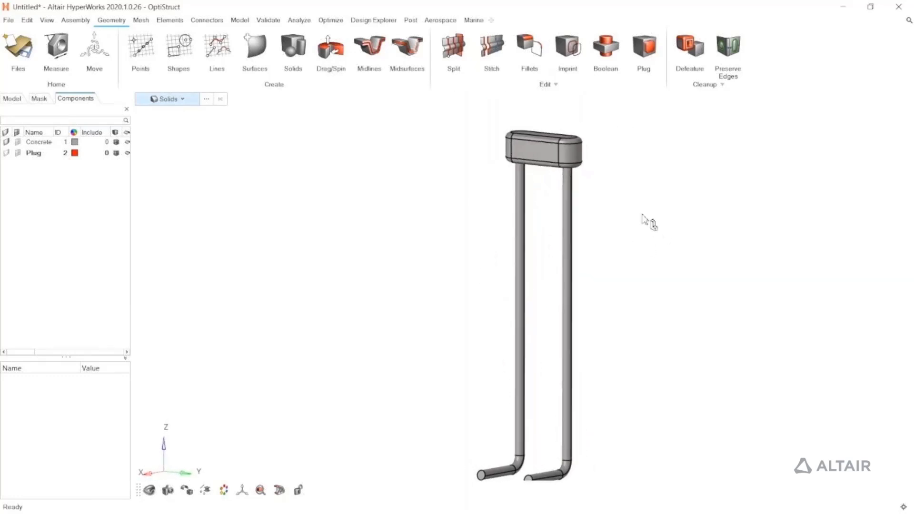
left_click(569, 158)
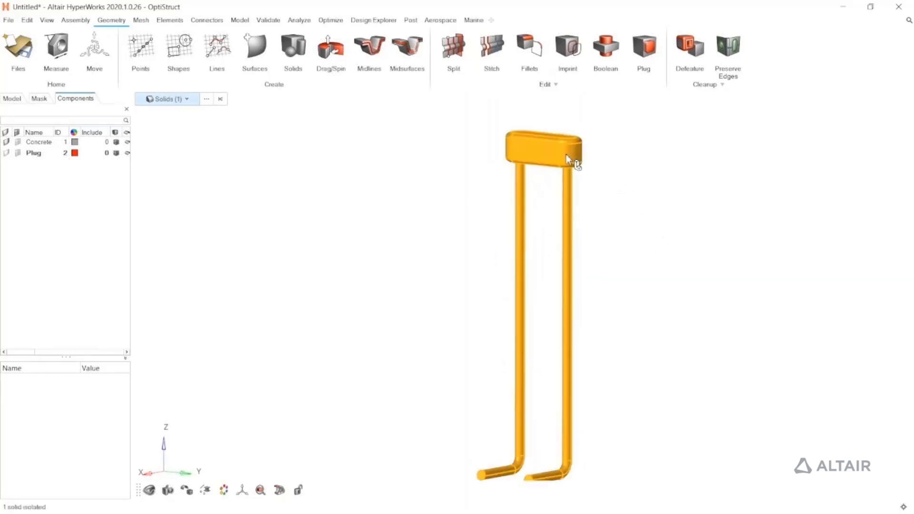
key("shift+F11")
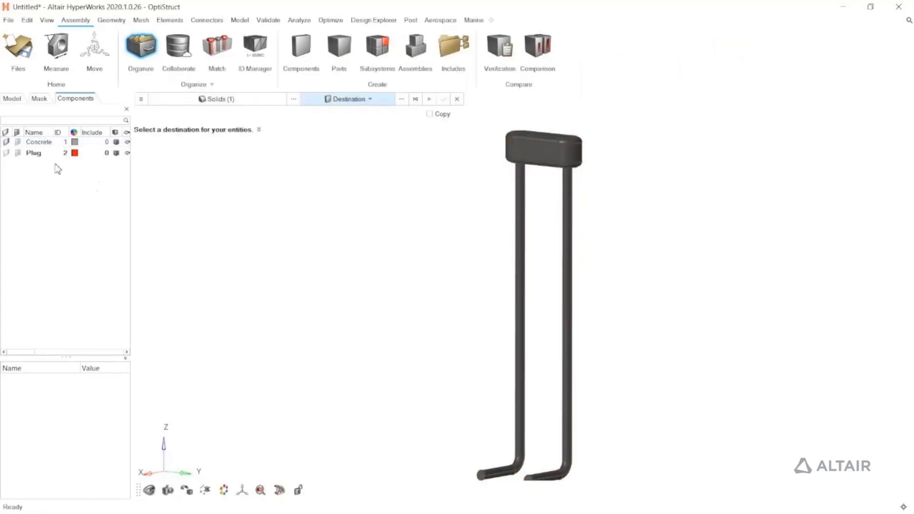
left_click(26, 154)
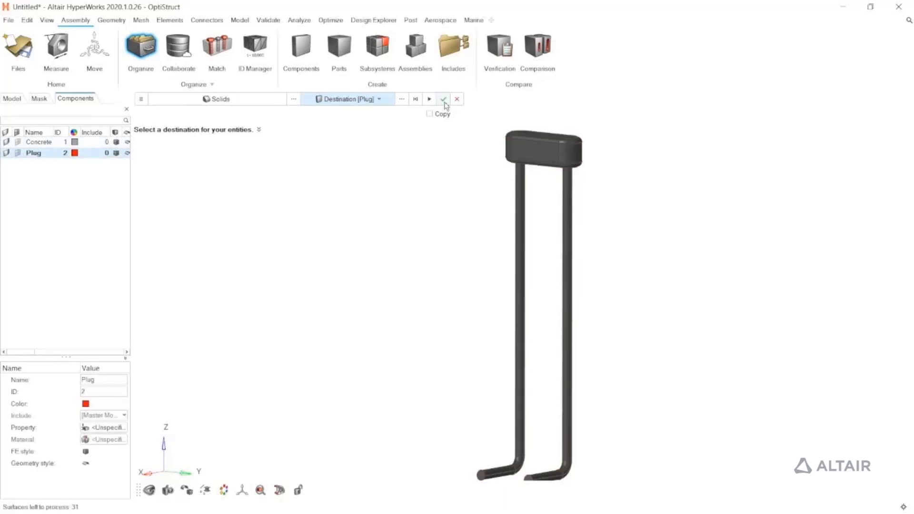
left_click(443, 101)
Create a box solid with the Fit to option around the two surfaces of one pipe's horizontal end segment
scroll(445, 217, "down", 2)
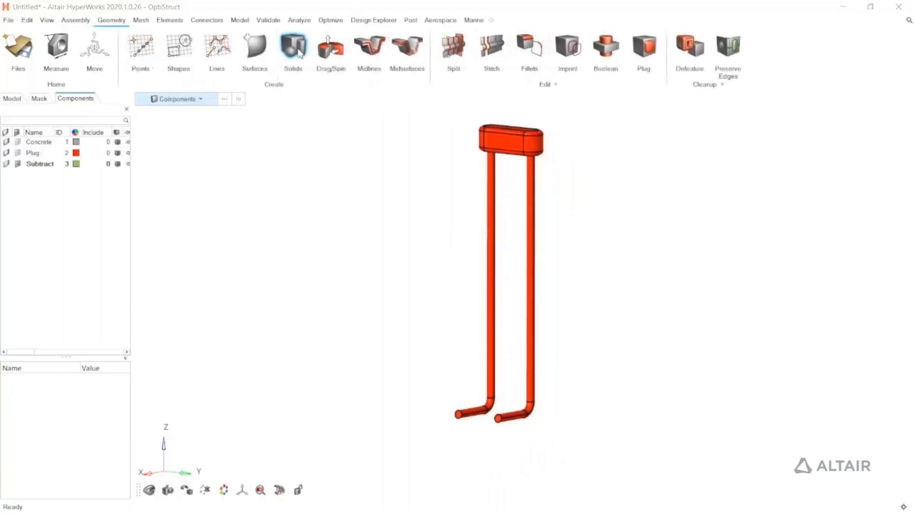
left_click(293, 47)
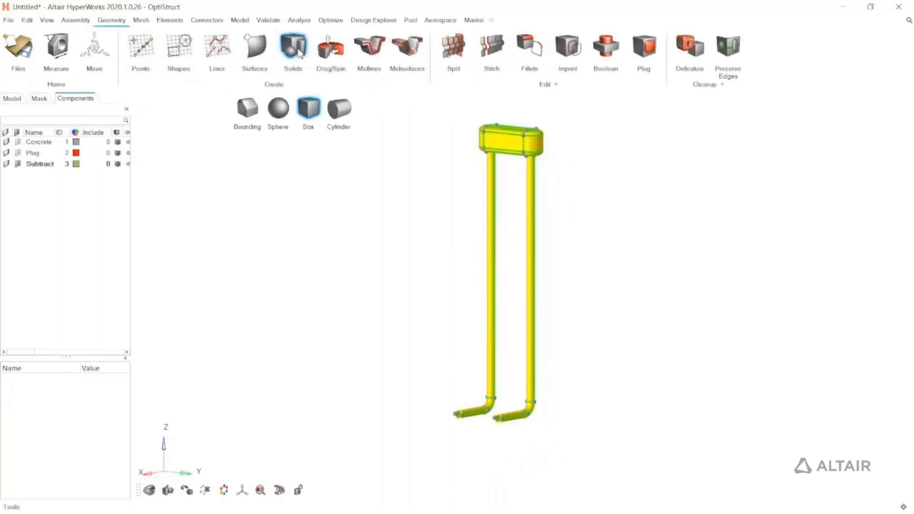
left_click(309, 110)
left_click(323, 138)
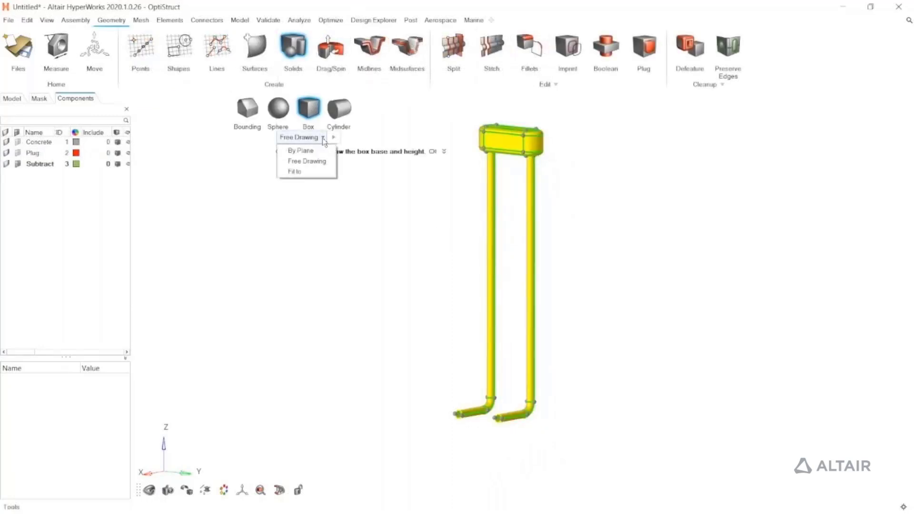
left_click(309, 172)
scroll(392, 228, "up", 4)
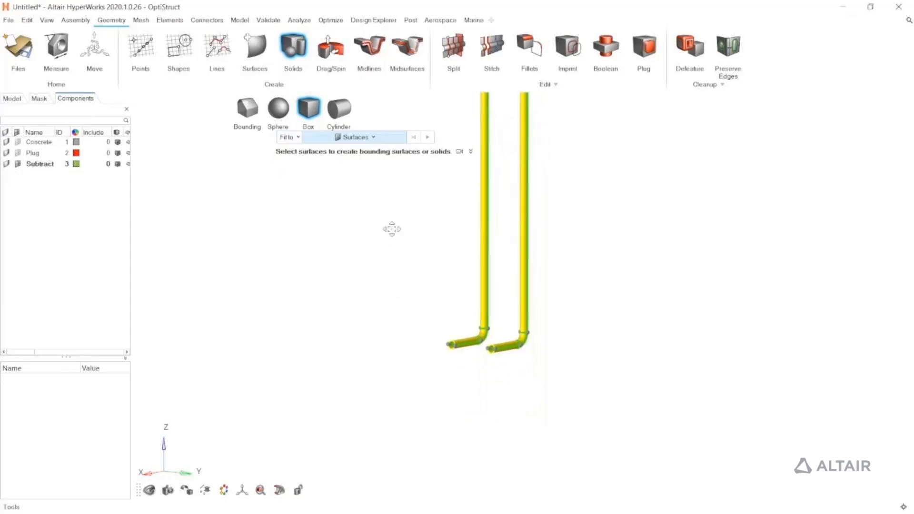
scroll(492, 338, "up", 2)
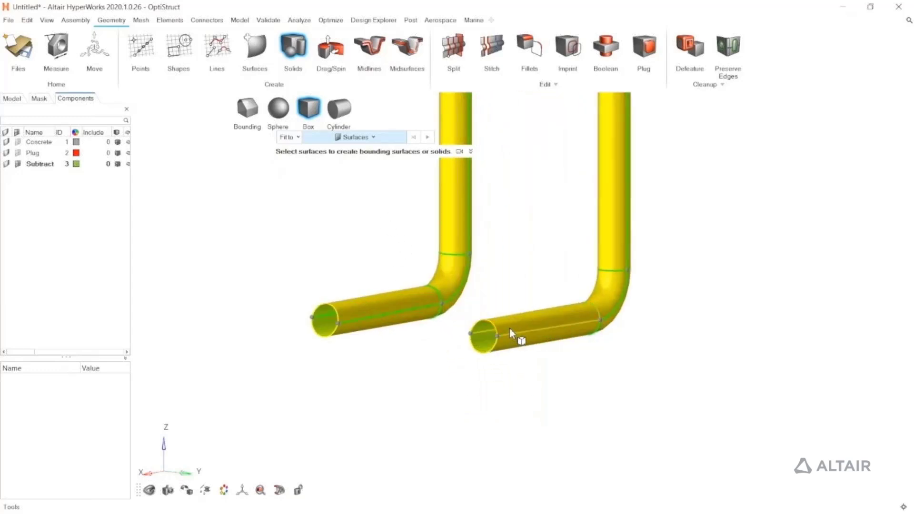
left_click(510, 336)
left_click(496, 330)
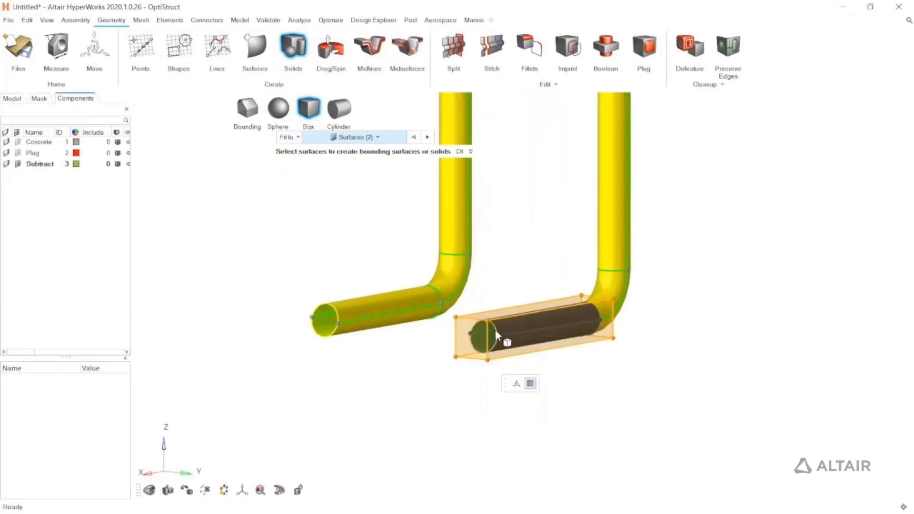
scroll(495, 329, "down", 2)
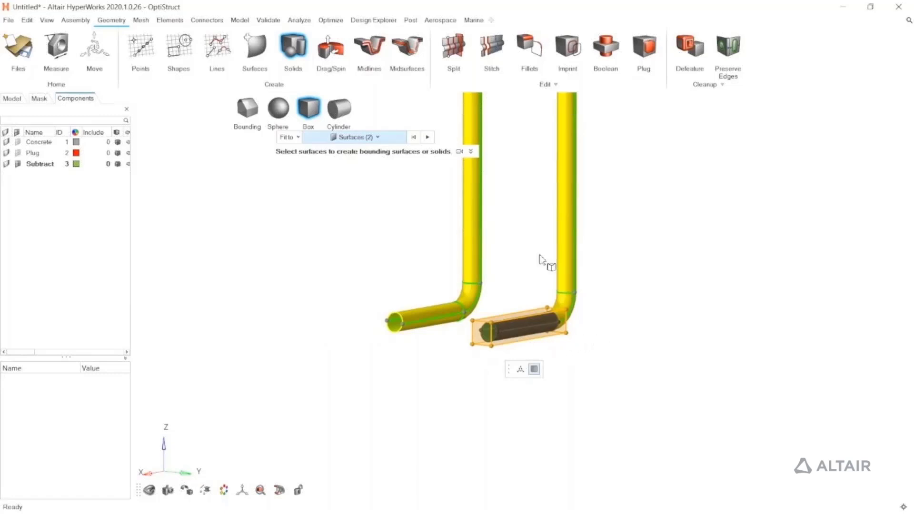
left_click(429, 137)
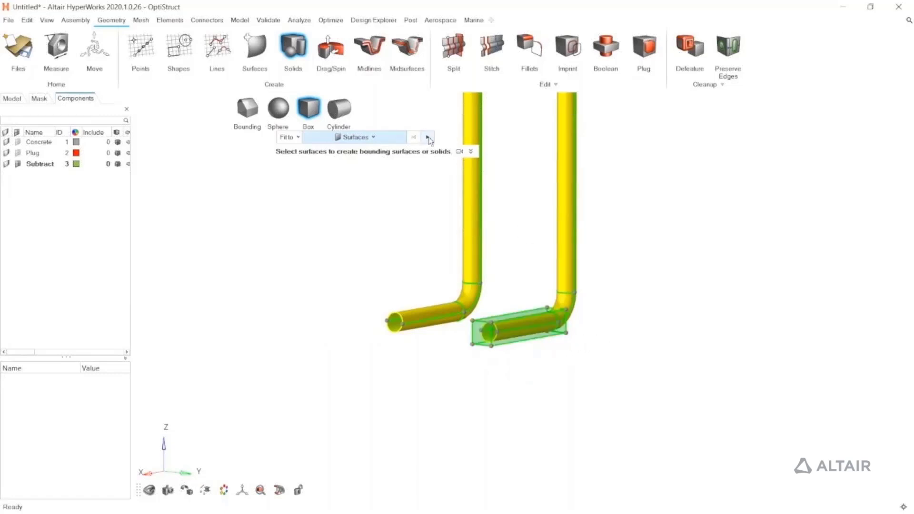
left_click(298, 58)
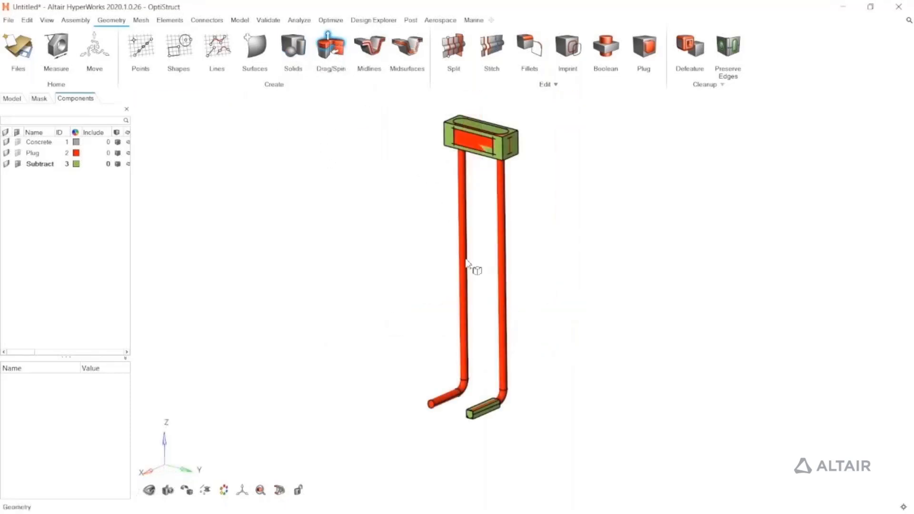
Sweep the end face of the pipe's box along the elbow and vertical pipe guide lines to create a square-section solid
scroll(470, 318, "up", 10)
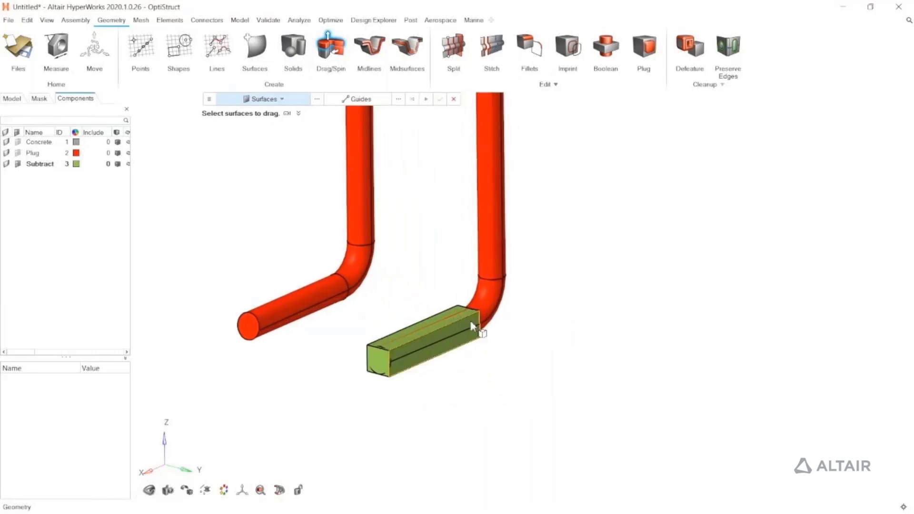
middle_click_drag(469, 319, 333, 283)
mouse_move(495, 306)
middle_mouse_down()
mouse_move(514, 331)
mouse_move(493, 316)
middle_mouse_up()
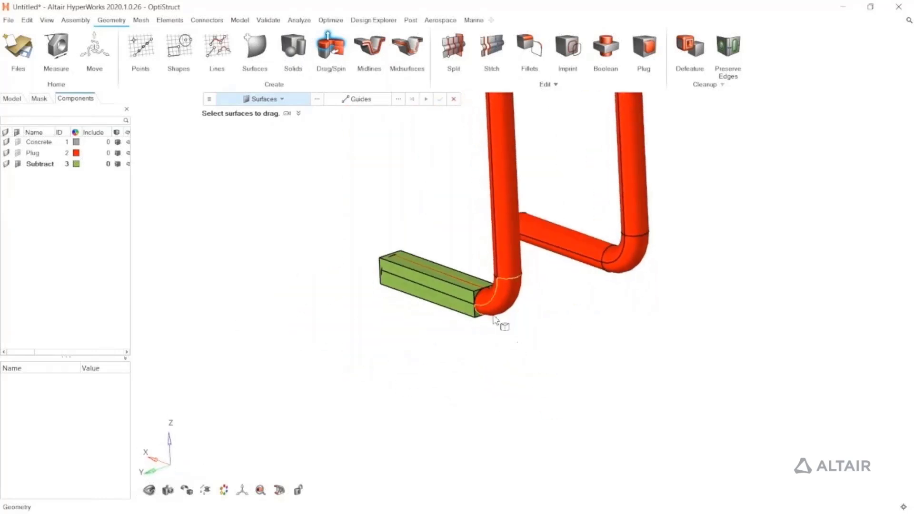
scroll(493, 318, "up", 3)
left_click(464, 279)
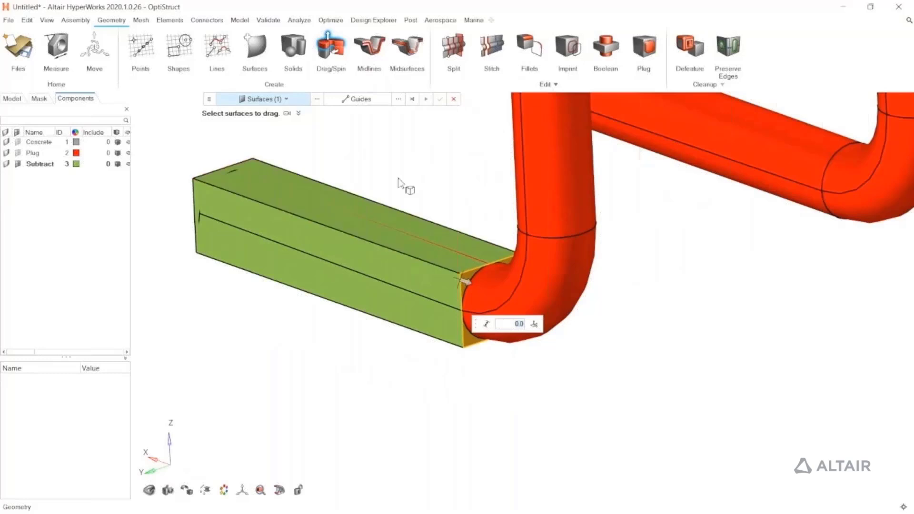
left_click(356, 99)
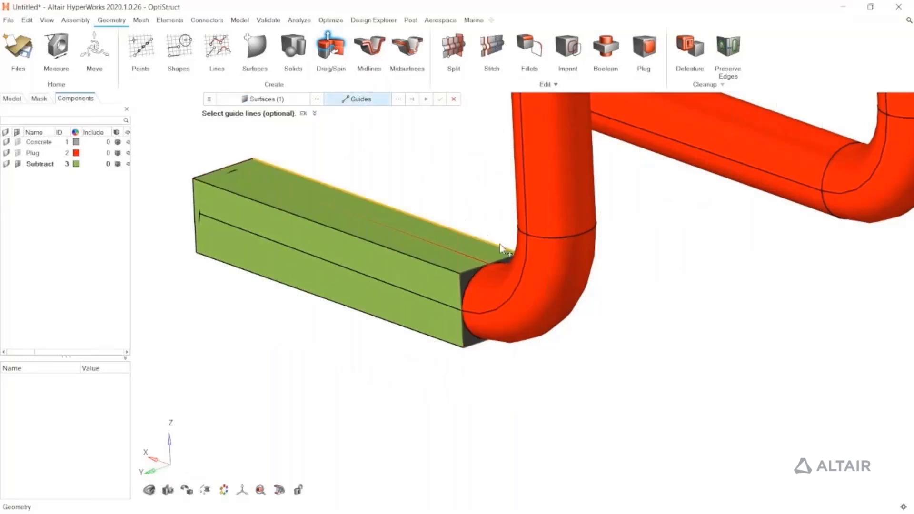
left_click(524, 260)
left_click(524, 220)
scroll(511, 225, "down", 5)
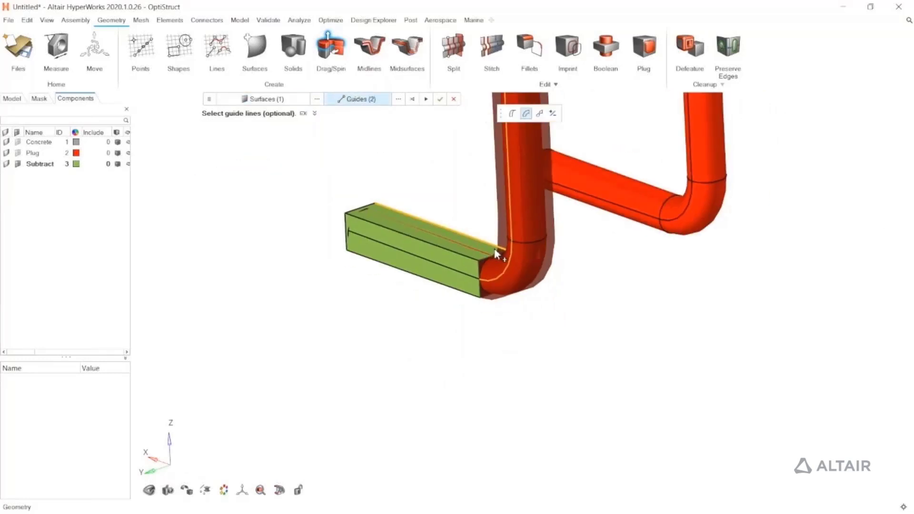
left_click(440, 99)
key("Escape")
Copy the swept pipe solid and its horizontal box, placing the copies over the other pipe from its open end
scroll(400, 286, "down", 4)
middle_click_drag(397, 290, 512, 383)
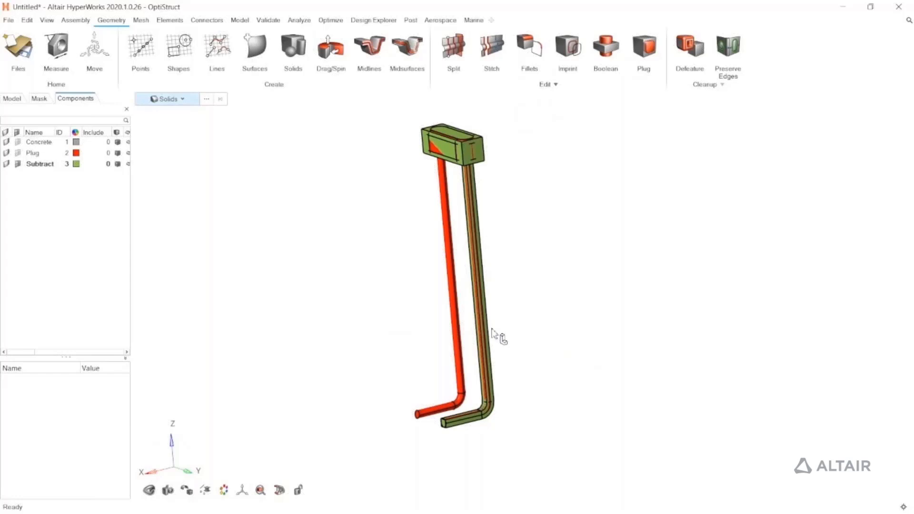
middle_click_drag(498, 339, 532, 335)
scroll(490, 419, "up", 4)
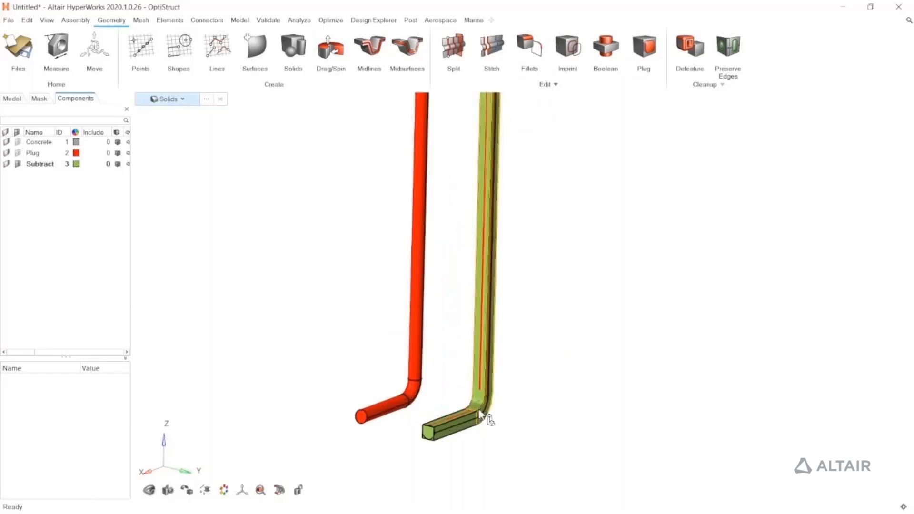
left_click(480, 410)
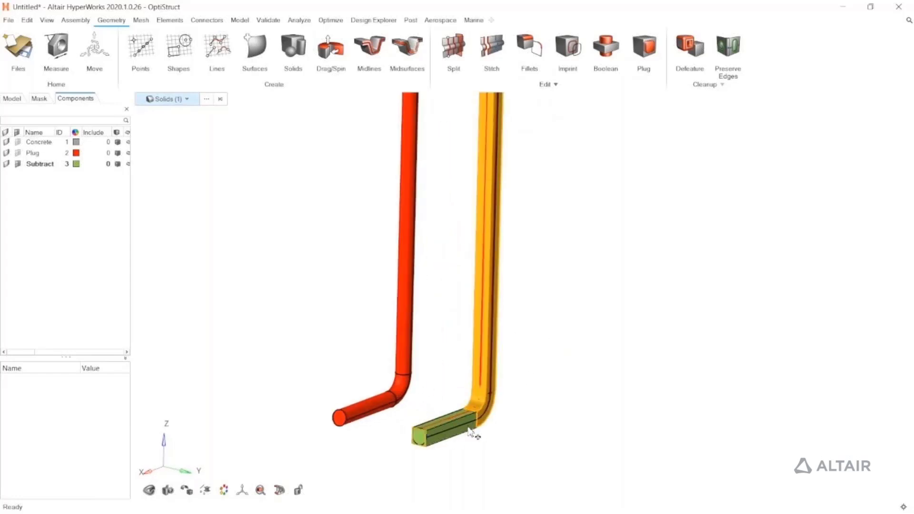
left_click(469, 433)
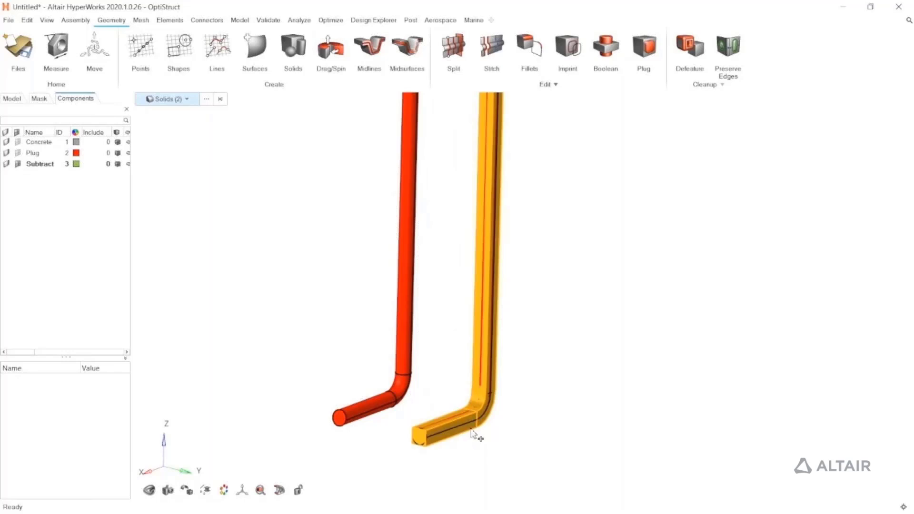
key("m")
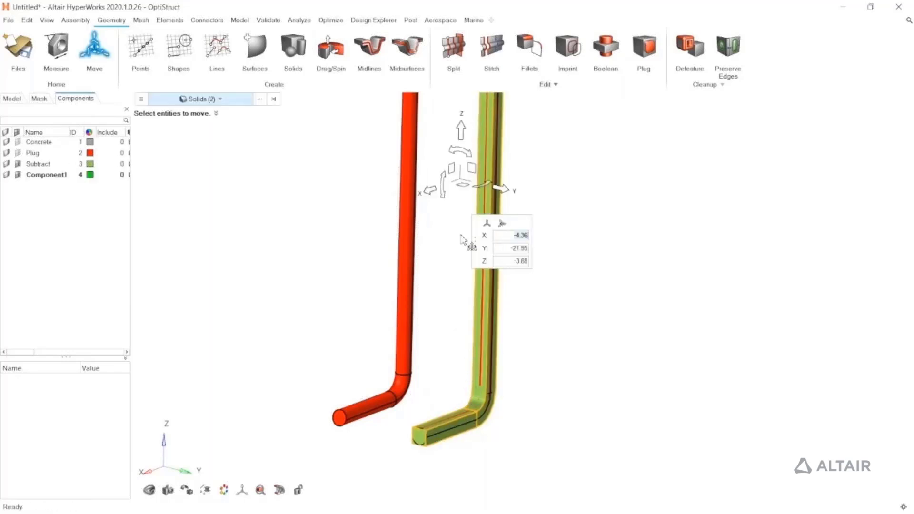
left_click_drag(461, 185, 347, 421)
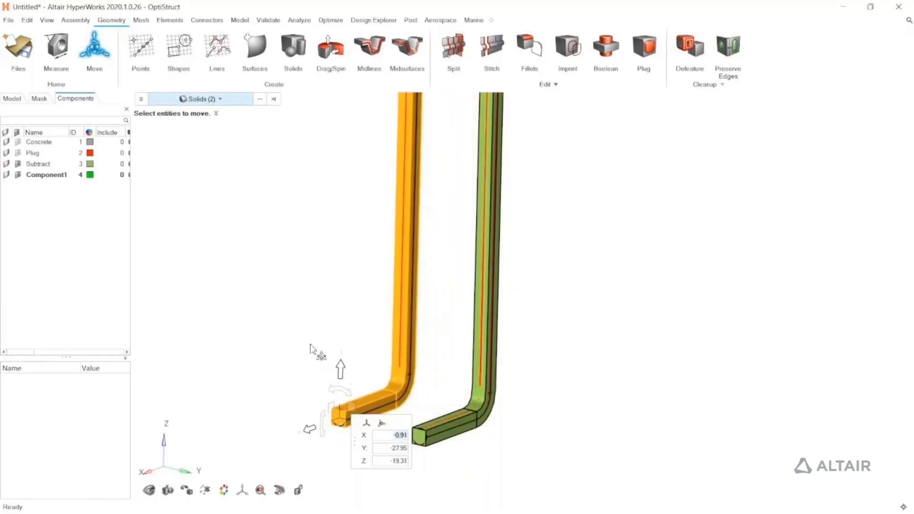
right_click(298, 291)
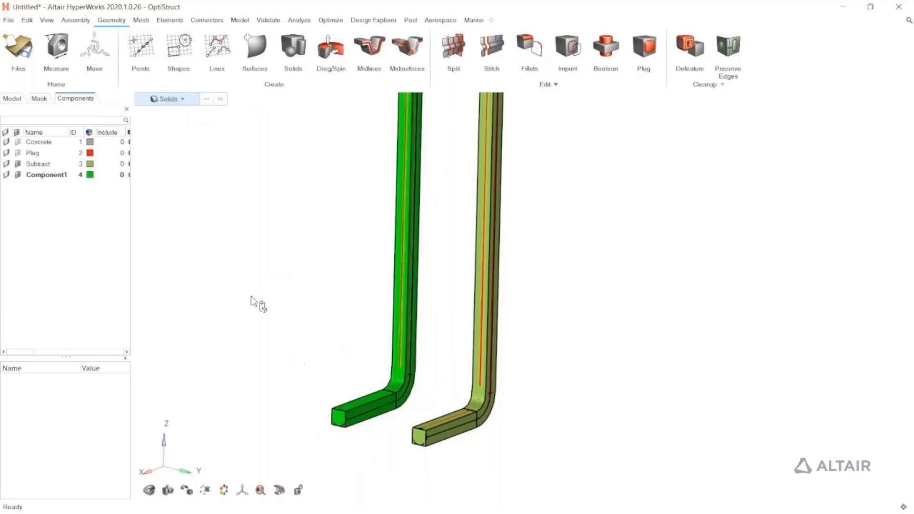
Subtract the combined box-and-square-pipes solid from the concrete block with a Boolean operation, with Keep tools enabled
scroll(259, 316, "down", 5)
middle_click_drag(265, 329, 370, 366)
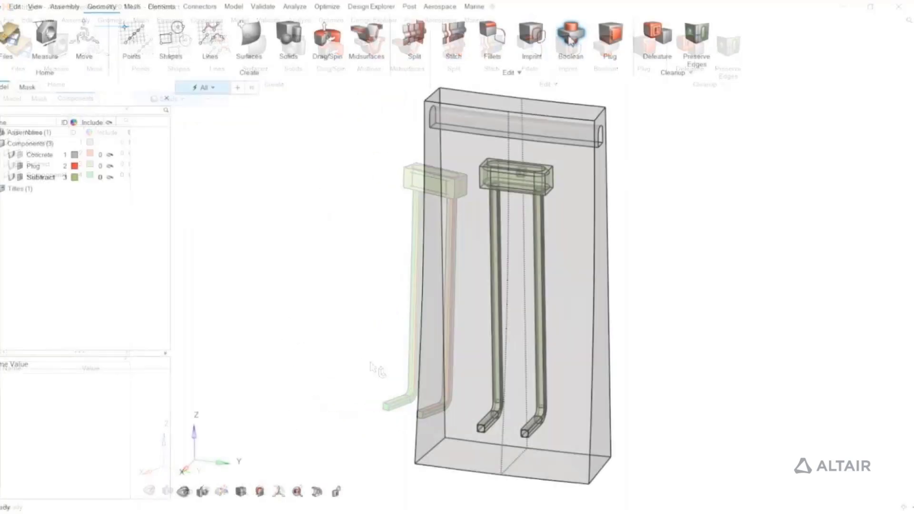
left_click(605, 48)
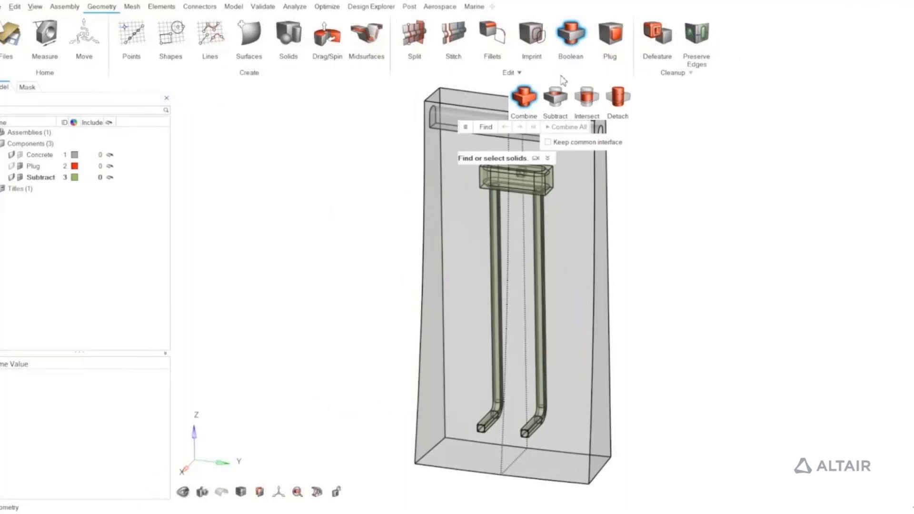
left_click(560, 97)
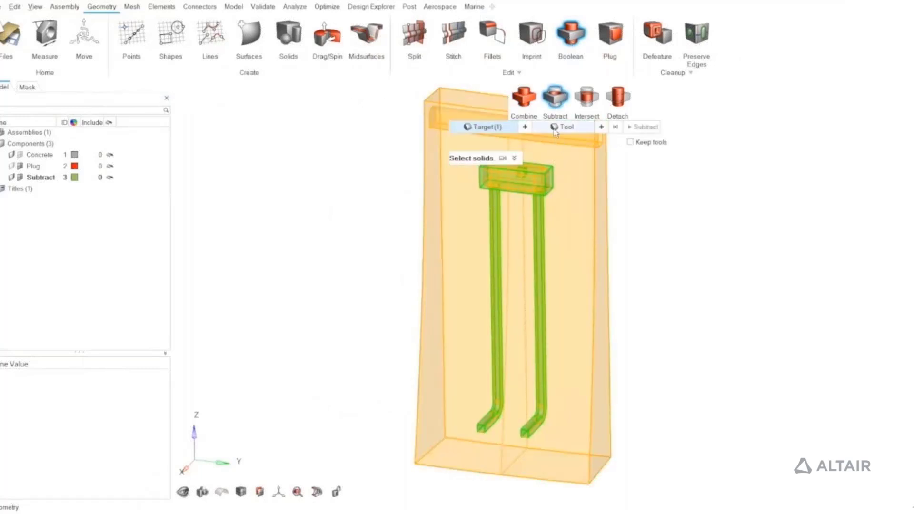
left_click(525, 185)
scroll(488, 181, "up", 5)
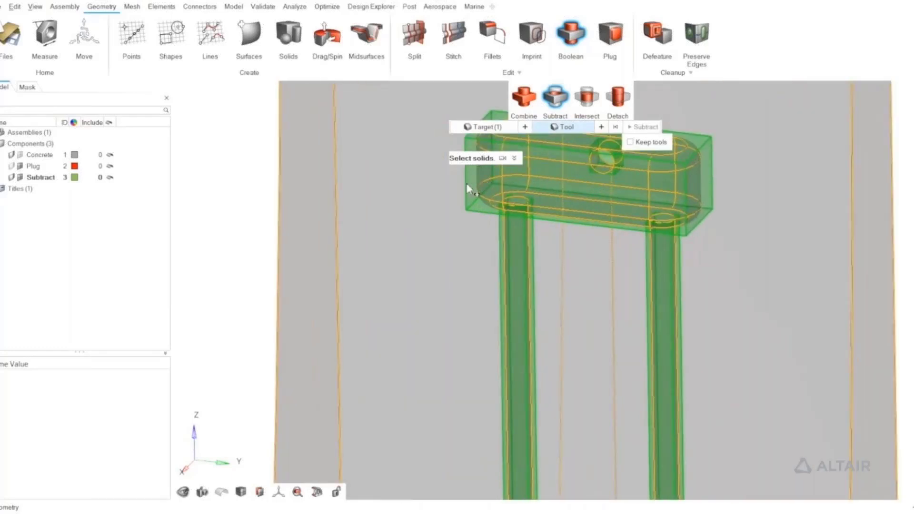
left_click(472, 183)
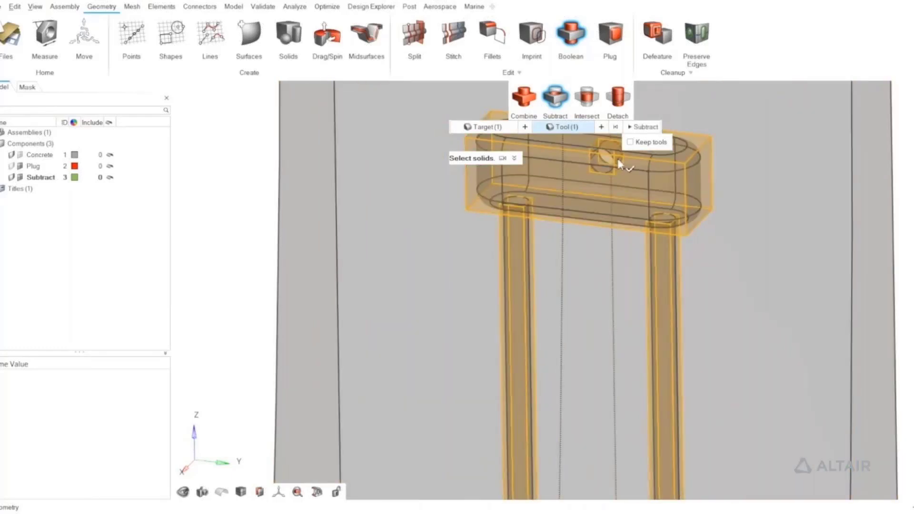
left_click(631, 142)
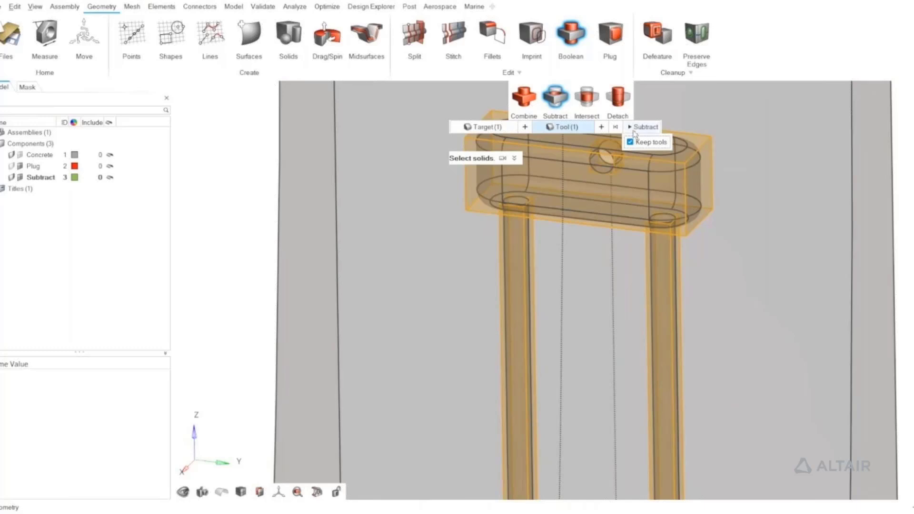
left_click(635, 131)
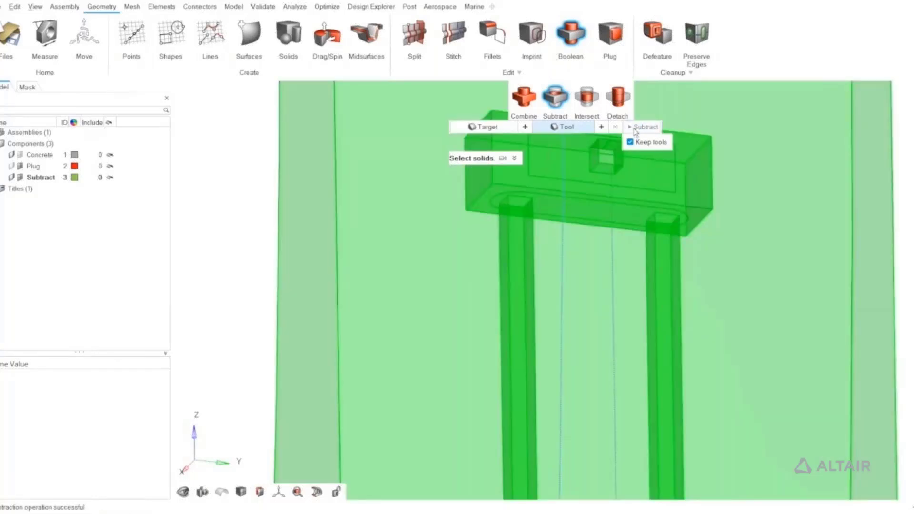
key("f")
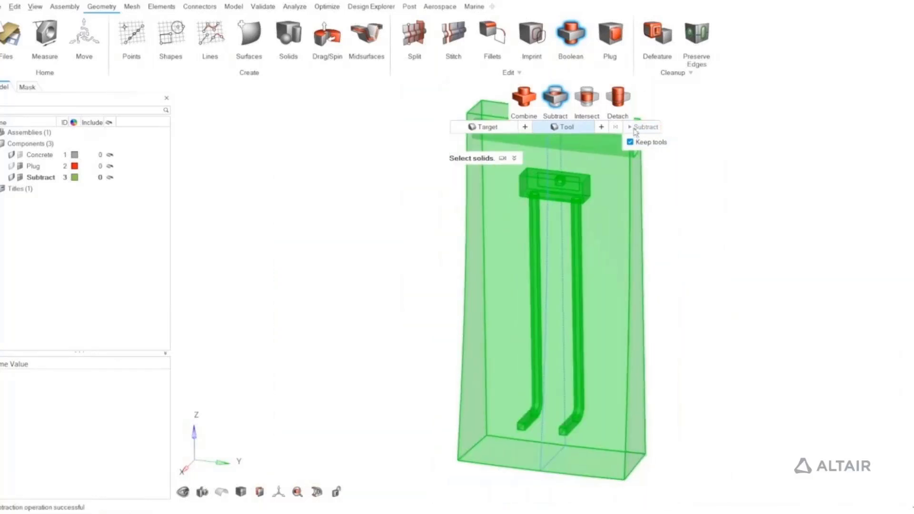
left_click(576, 38)
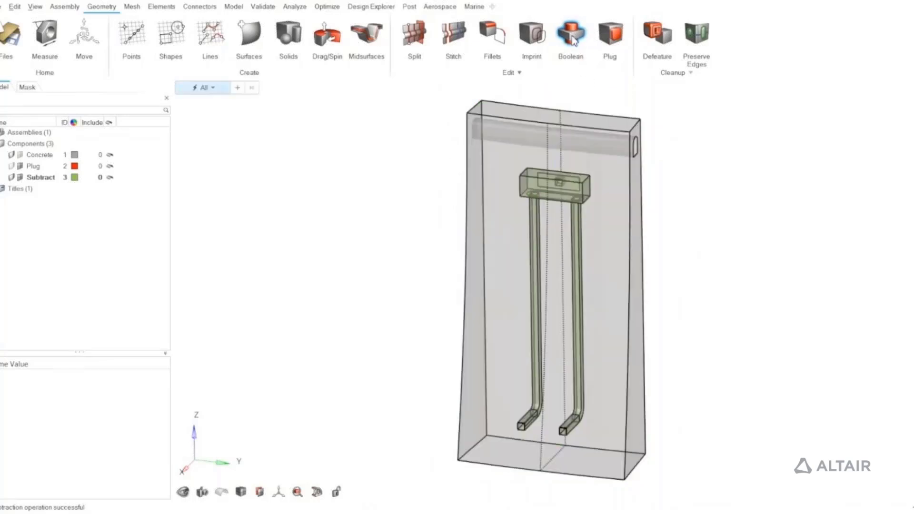
Split the concrete solid with a Y-normal plane placed at the end face of the box-shaped chamber
left_click(413, 33)
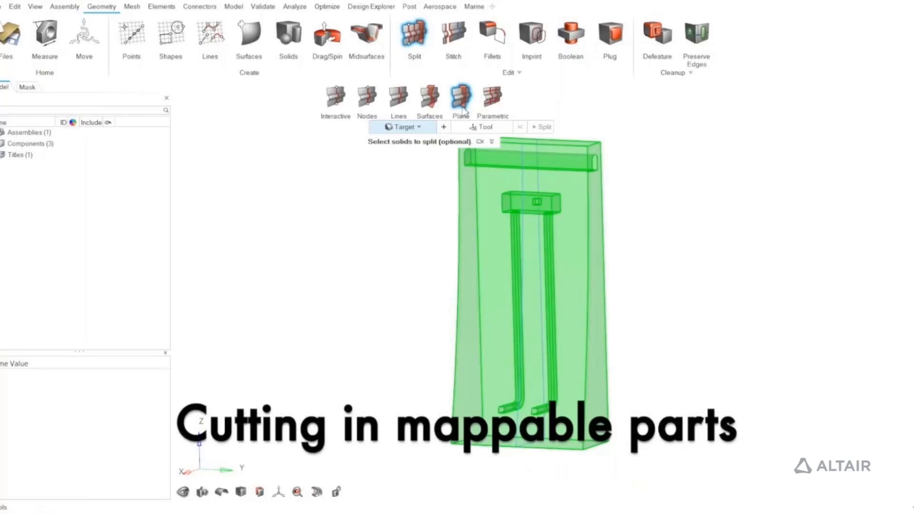
left_click(477, 187)
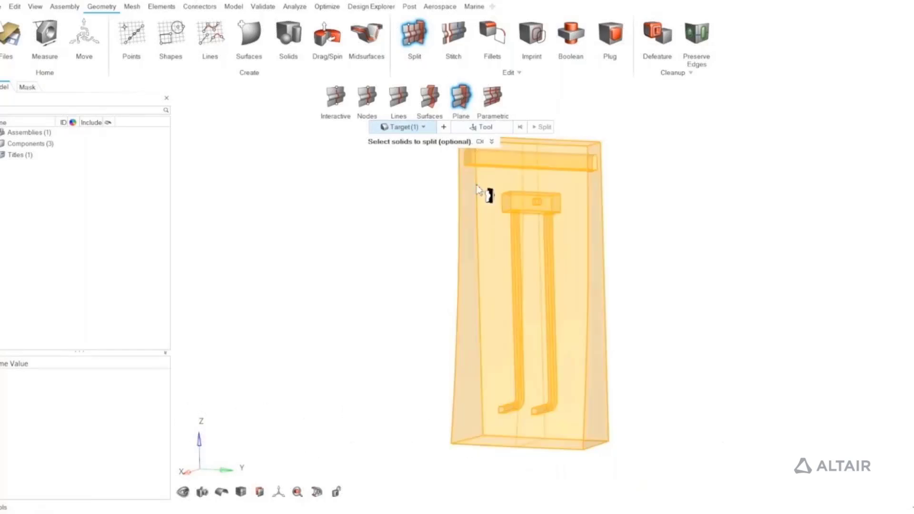
middle_click(477, 185)
right_click_drag(508, 179, 499, 219)
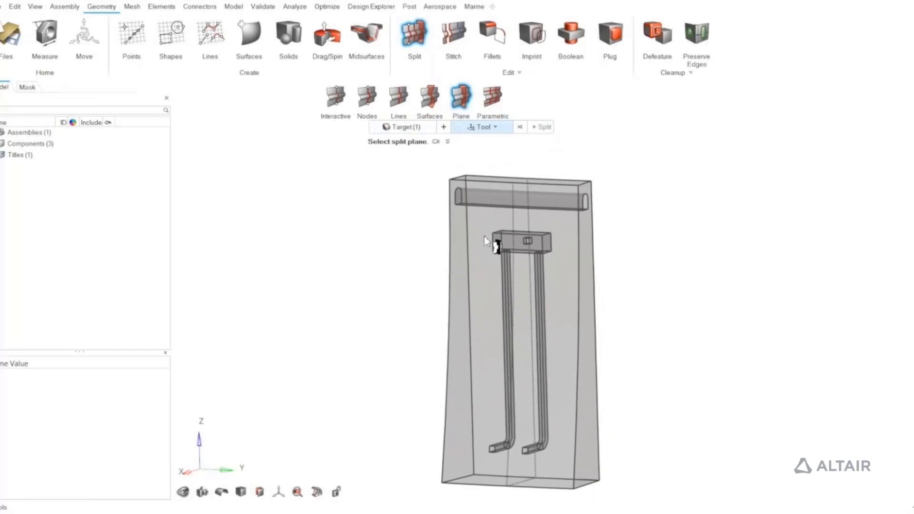
scroll(485, 236, "up", 5)
left_click(523, 218)
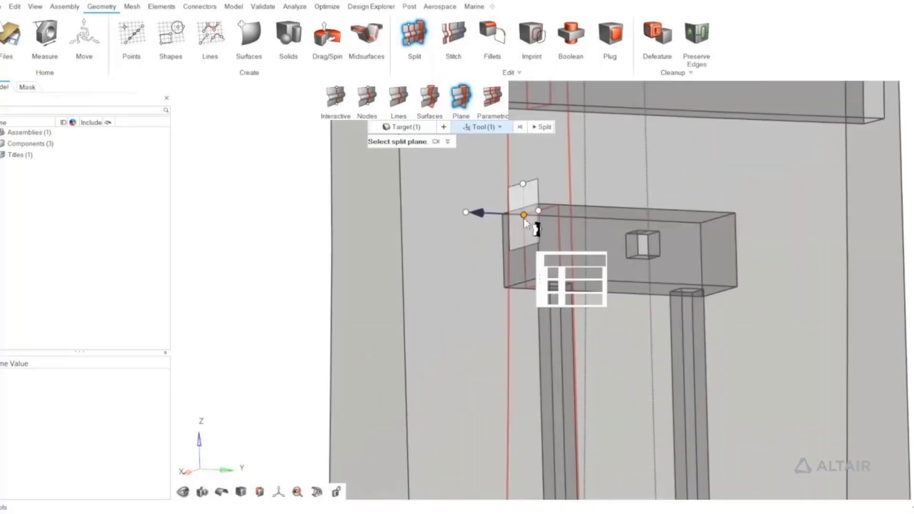
left_click_drag(524, 219, 509, 220)
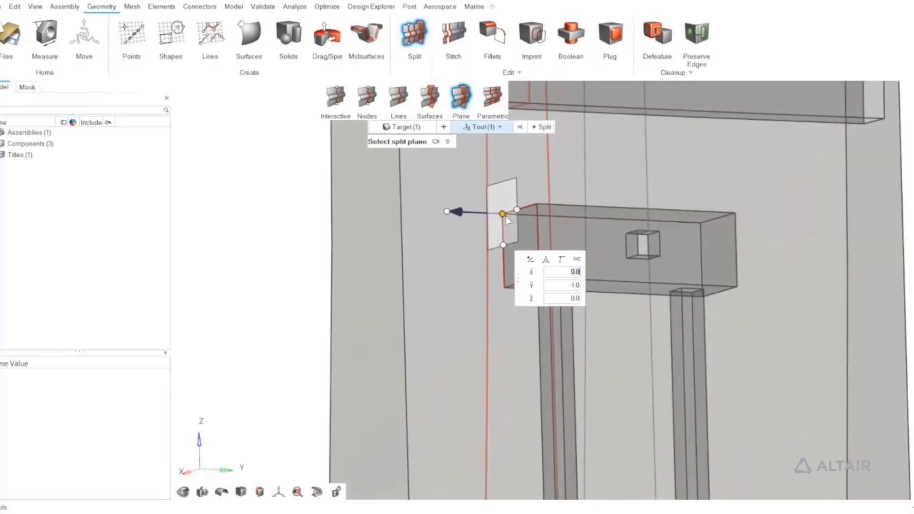
left_click(543, 127)
Split the seven target solids using the chamber's lower horizontal face as an extended trimmer surface
key("f")
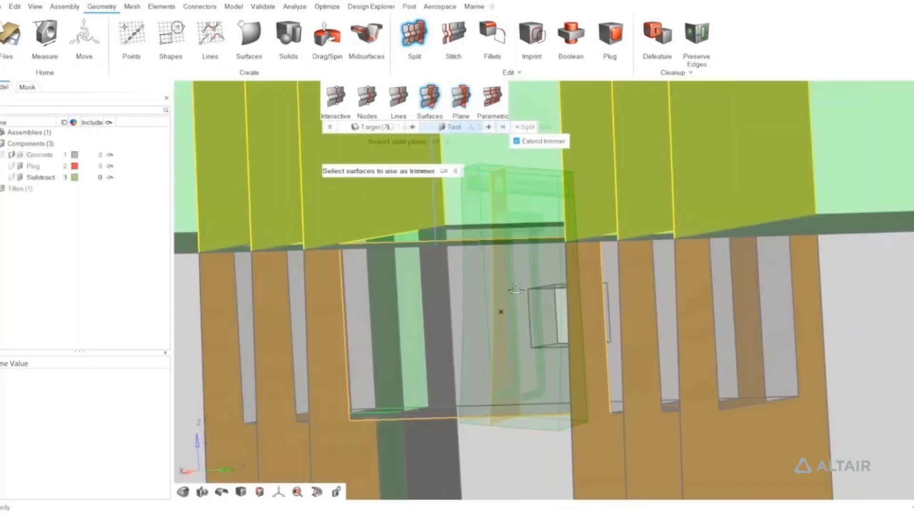
scroll(527, 261, "up", 5)
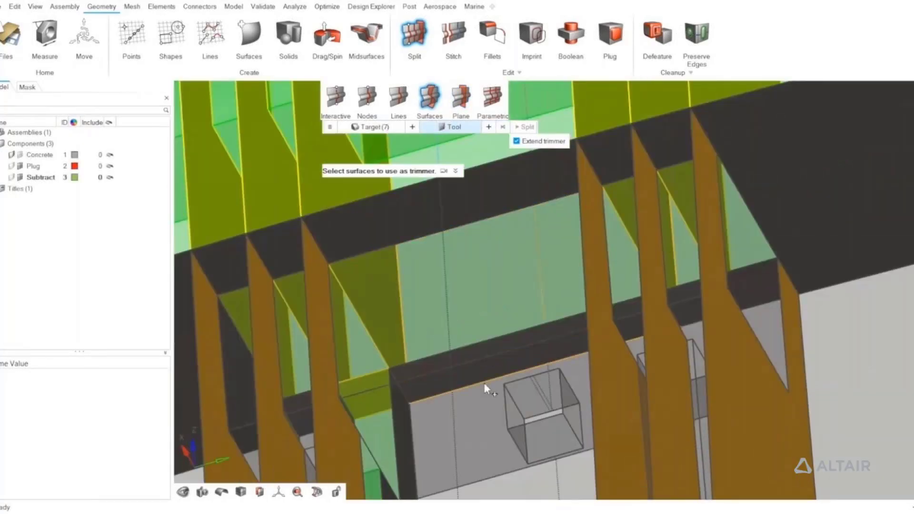
left_click(418, 400)
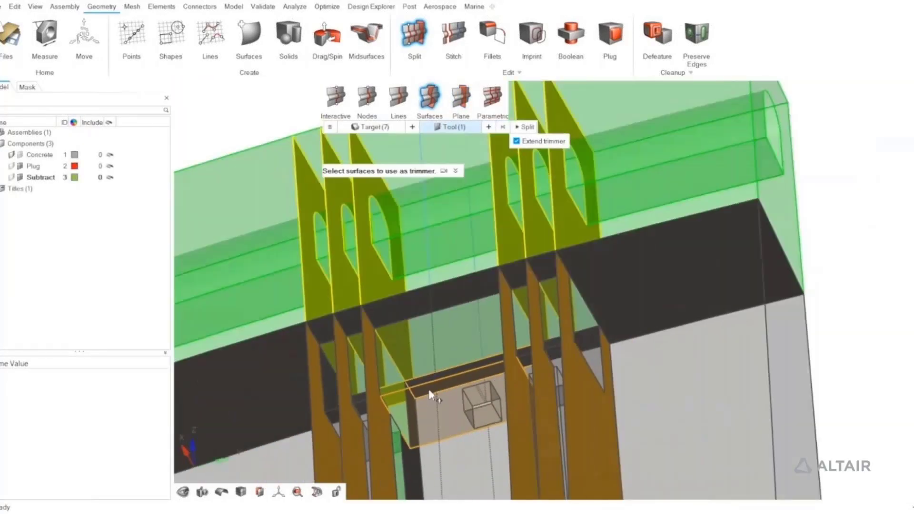
scroll(431, 396, "down", 3)
left_click(525, 127)
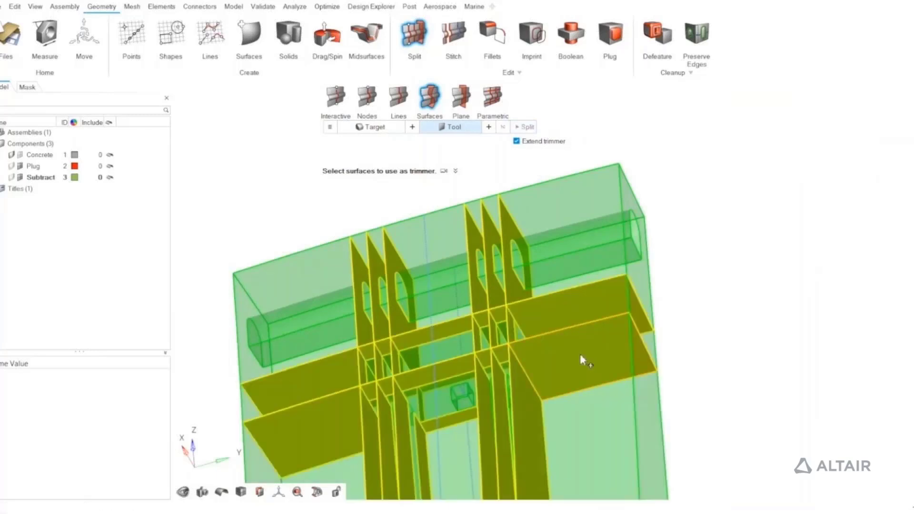
scroll(580, 353, "up", 3)
middle_click_drag(523, 418, 527, 407)
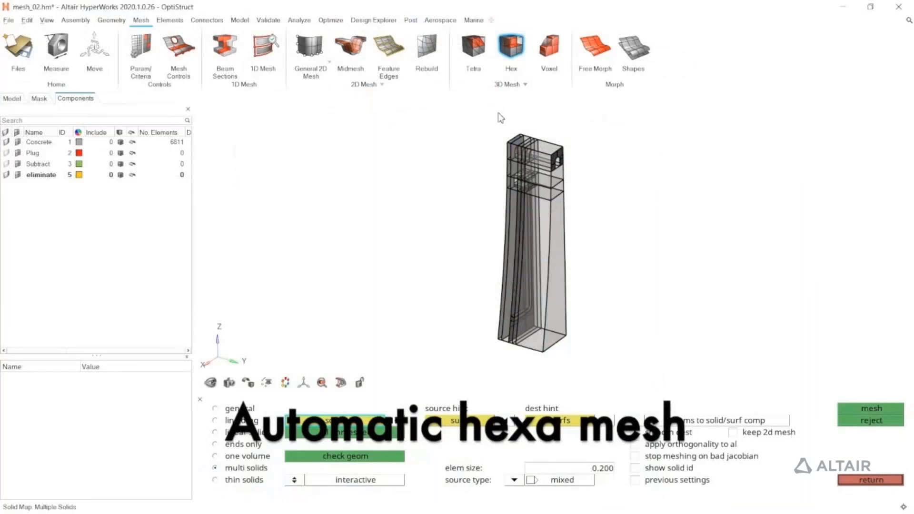
Start the interactive multi-solid hexa mesh on all dam solids, with 0.200 element size and mixed source type
left_click_drag(478, 122, 594, 363, "shift")
left_click(845, 406)
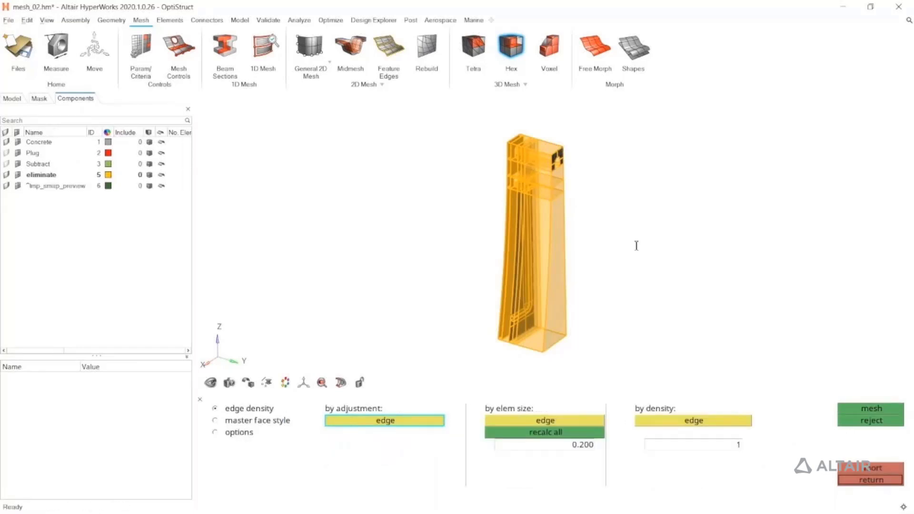
scroll(555, 192, "up", 10)
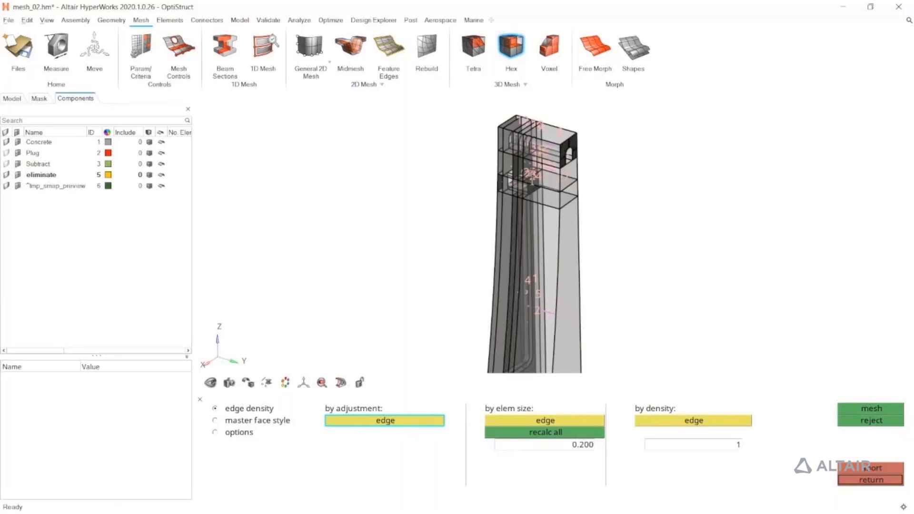
scroll(556, 199, "up", 5)
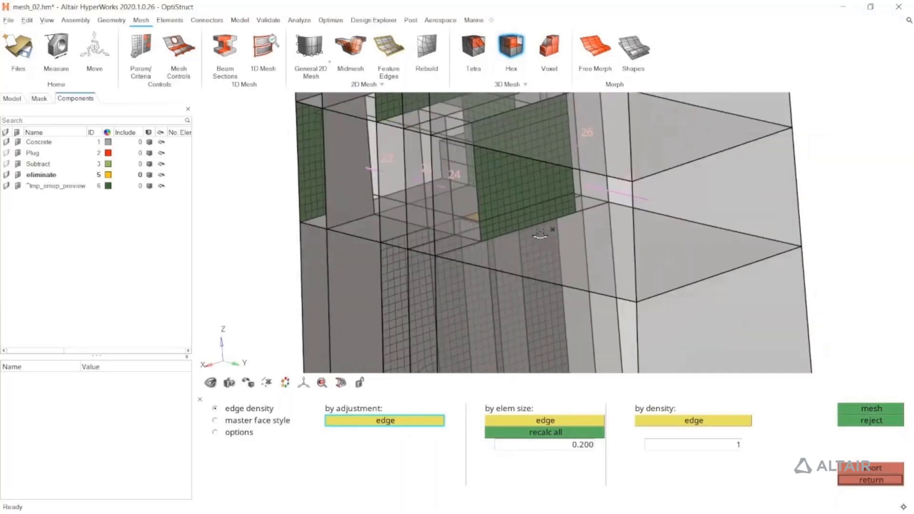
scroll(535, 231, "down", 2)
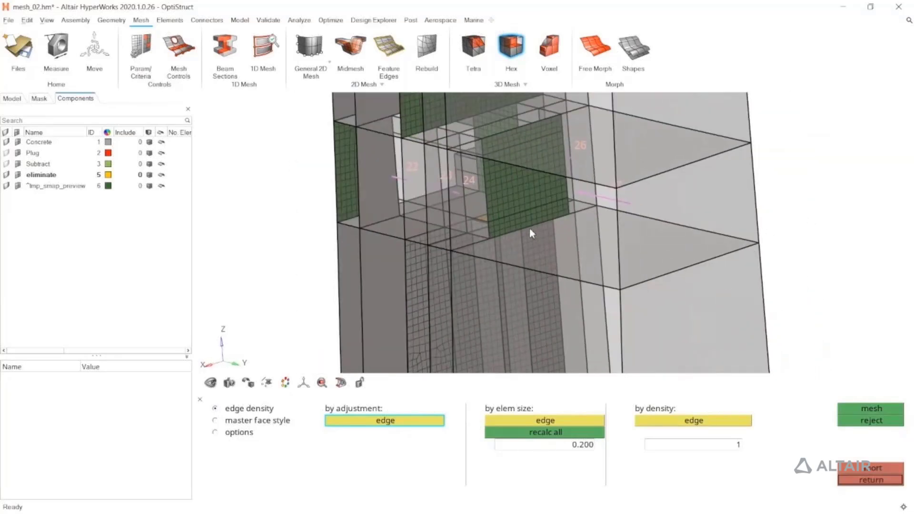
In the master face style settings, toggle the mesh method of the chamber-side master face between sequence numbers 24 and 26 to mapped
left_click(281, 422)
scroll(545, 153, "up", 3)
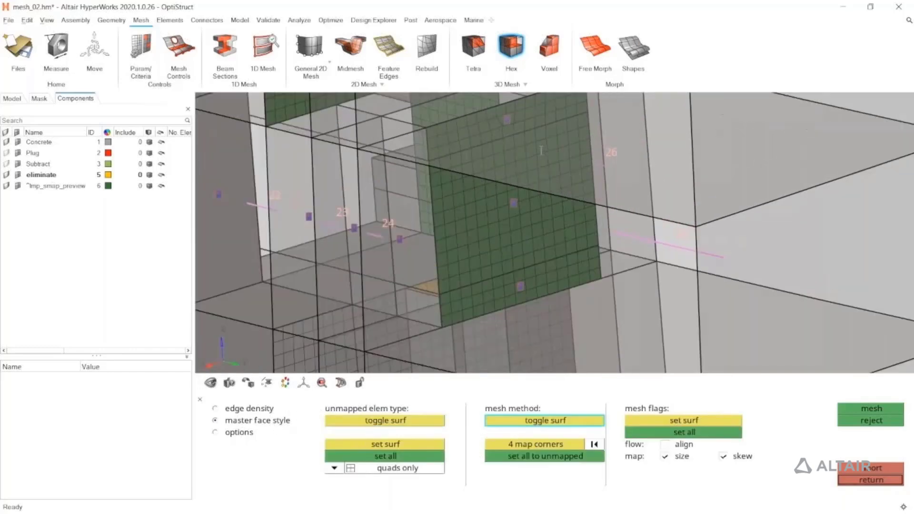
right_click_drag(548, 158, 559, 208)
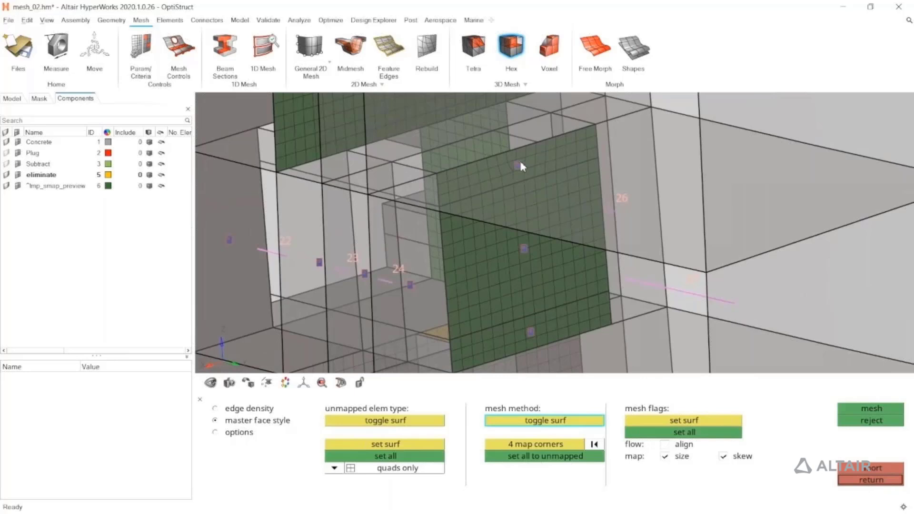
scroll(527, 184, "down", 2)
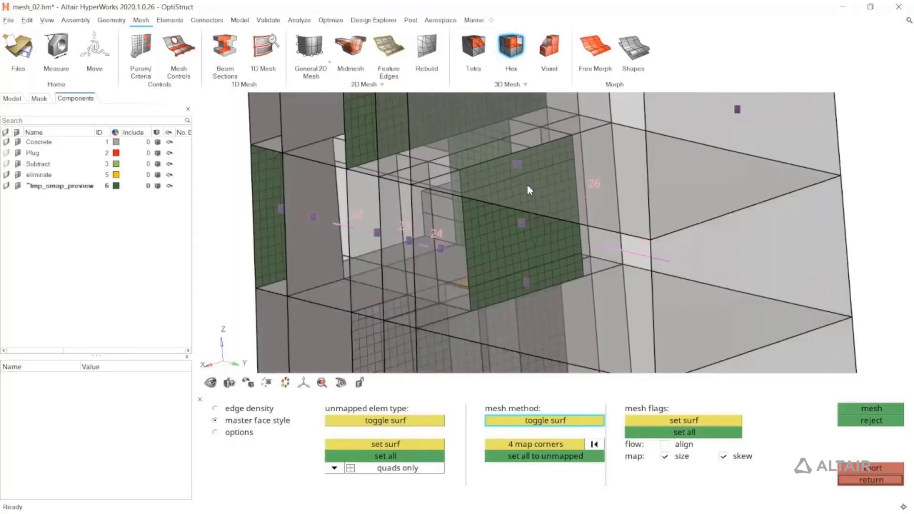
left_click(522, 225)
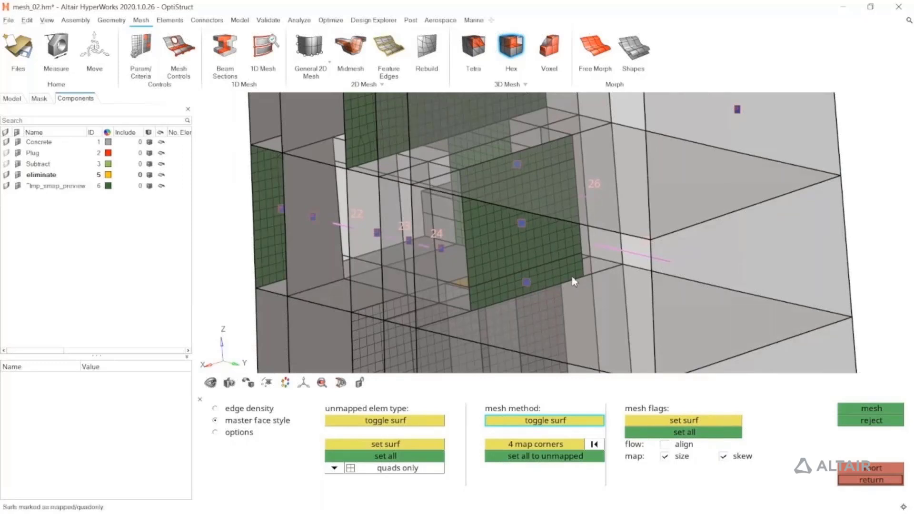
Toggle the mesh method to mapped for the master face beside sequence 15 and the narrow outer face level with the chamber
right_click_drag(548, 209, 613, 293)
right_click_drag(588, 232, 612, 283)
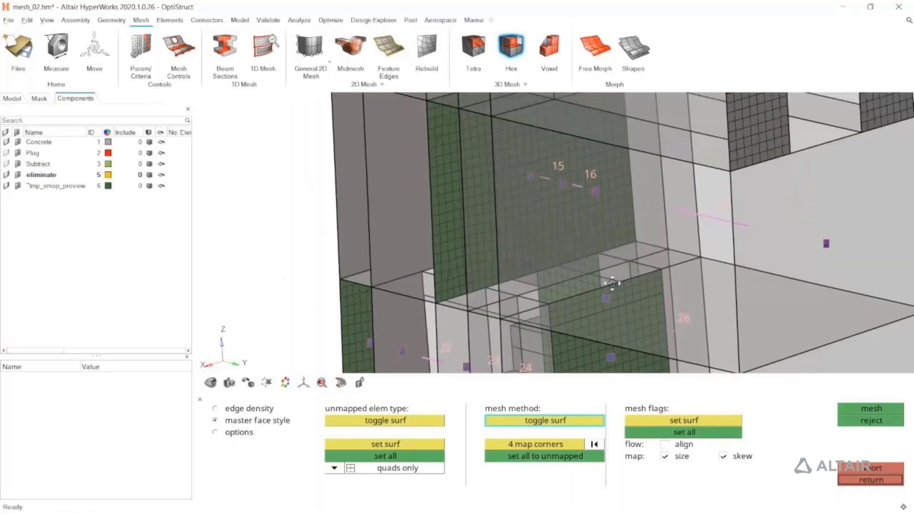
mouse_move(570, 276)
middle_mouse_down()
mouse_move(549, 287)
mouse_move(568, 277)
mouse_move(548, 279)
mouse_move(566, 275)
middle_mouse_up()
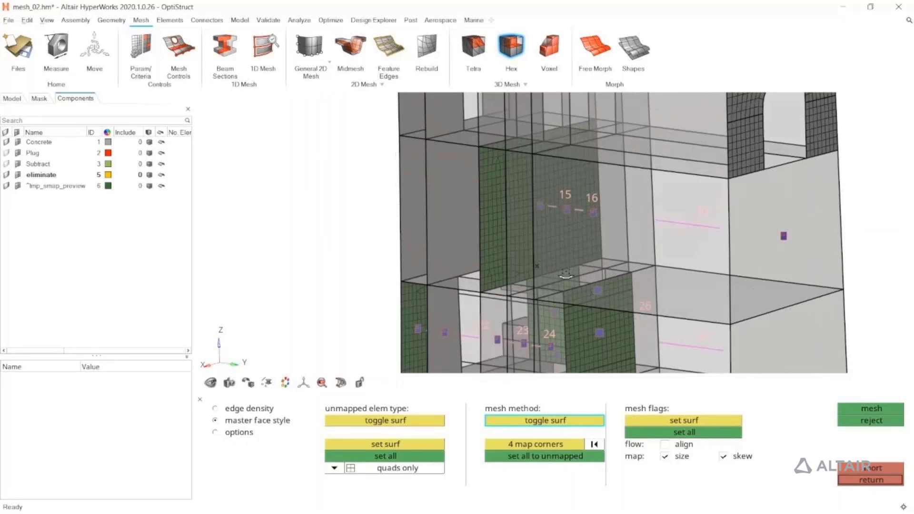
left_click(540, 205)
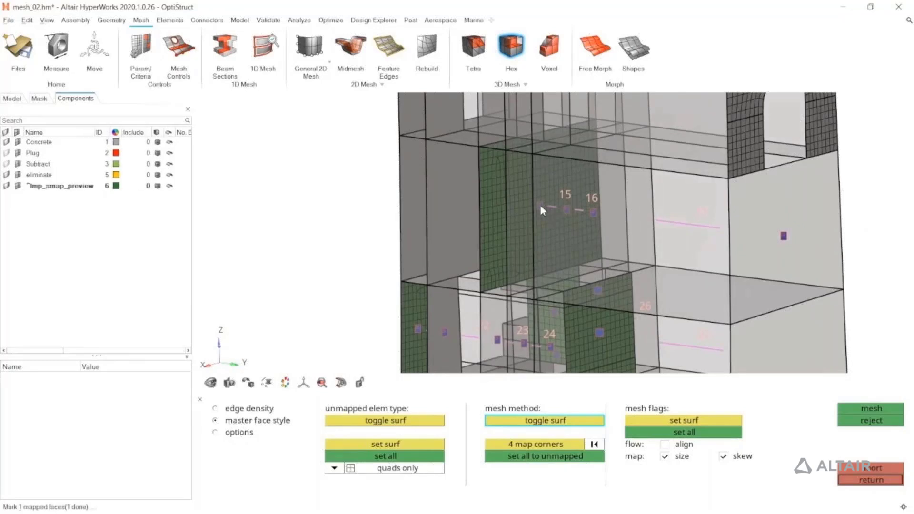
mouse_move(532, 249)
middle_mouse_down()
mouse_move(495, 250)
mouse_move(536, 251)
middle_mouse_up()
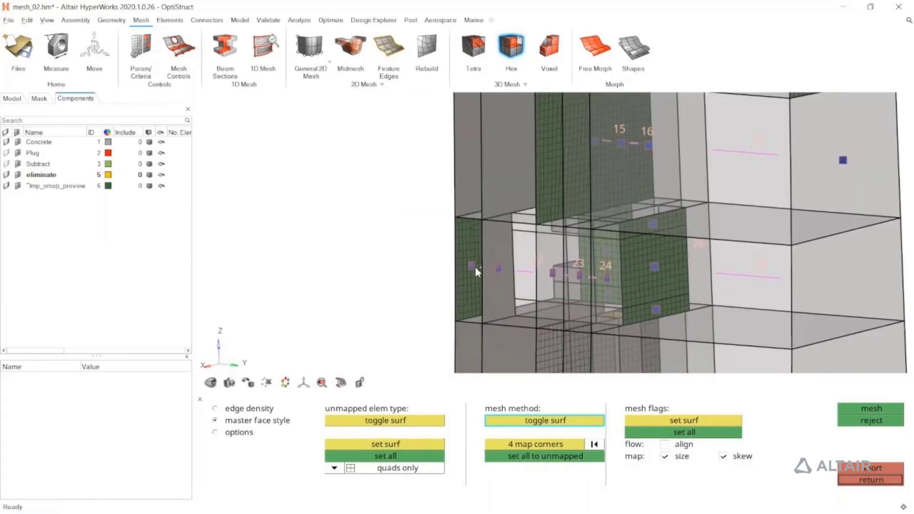
left_click(474, 267)
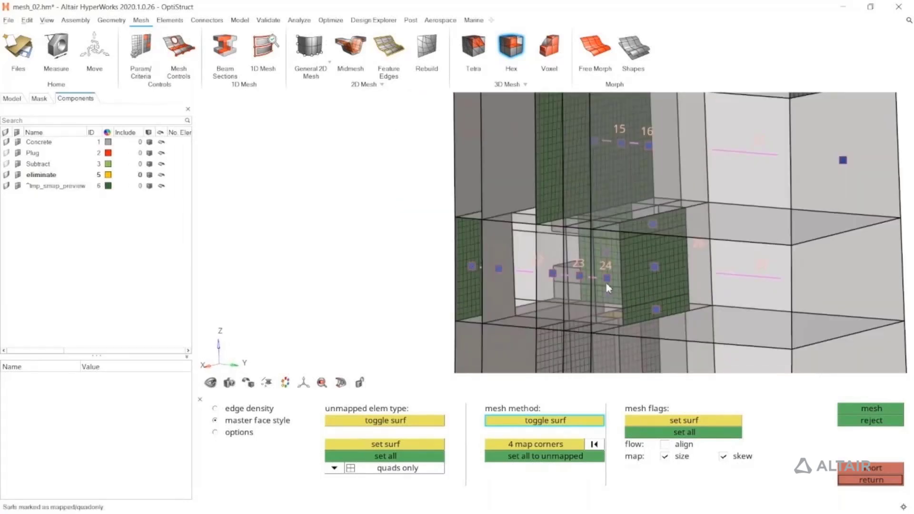
mouse_move(608, 287)
middle_mouse_down()
mouse_move(622, 294)
mouse_move(472, 301)
mouse_move(606, 288)
middle_mouse_up()
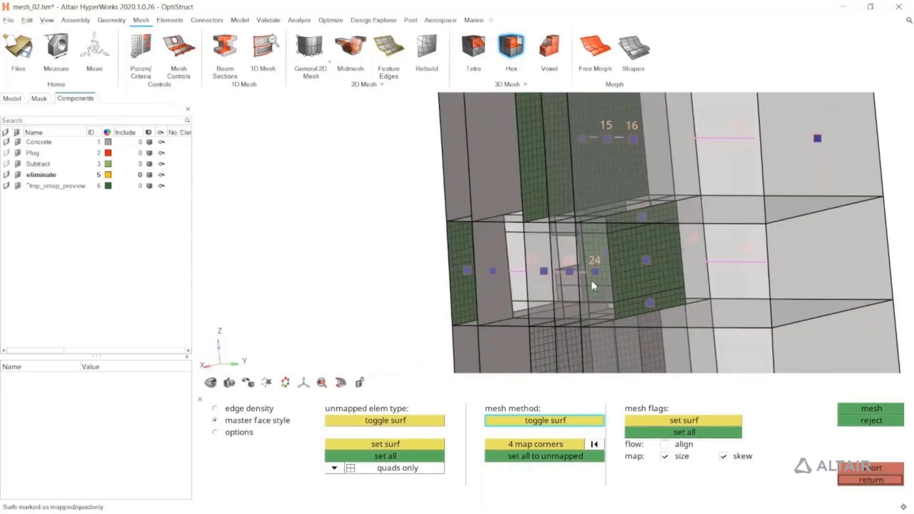
On the opposite side of the dam, toggle the mesh method of the master face at sequence 18
scroll(612, 276, "down", 6)
middle_click_drag(590, 247, 435, 212)
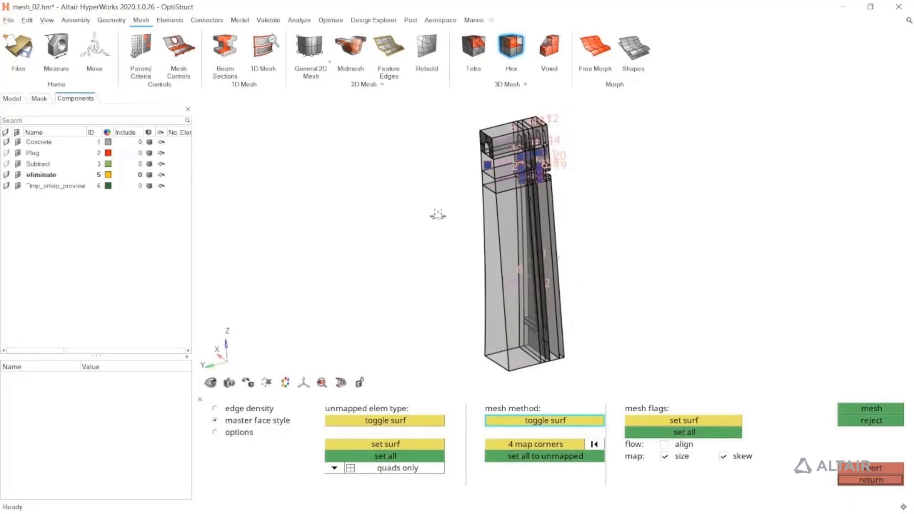
scroll(591, 171, "up", 8)
scroll(589, 171, "up", 3)
right_click_drag(579, 180, 572, 253)
left_click(572, 250)
scroll(572, 250, "down", 5)
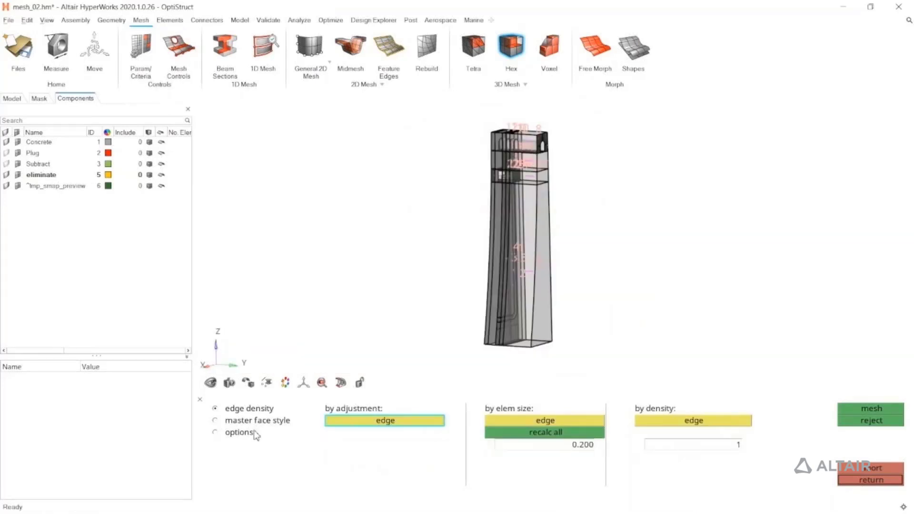
Generate the multi-solid hexa mesh from the adjusted master faces and leave the interactive meshing mode
left_click(252, 434)
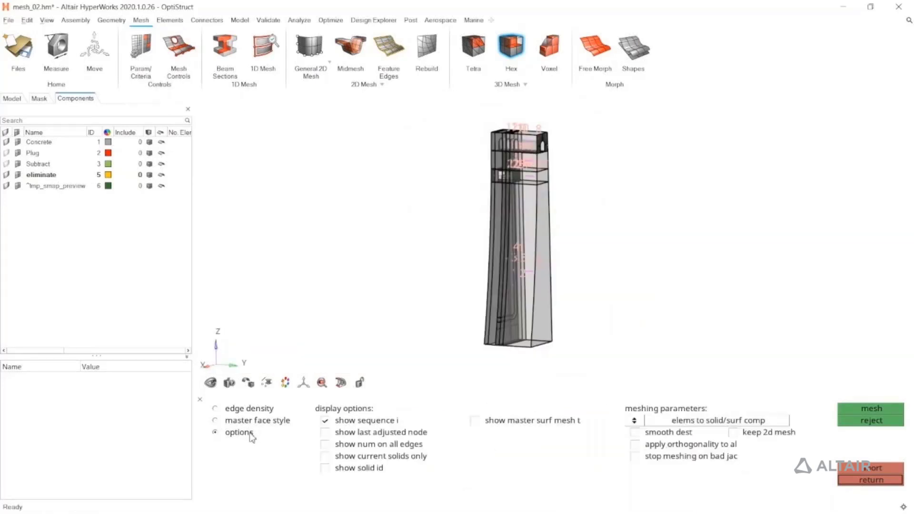
left_click(253, 421)
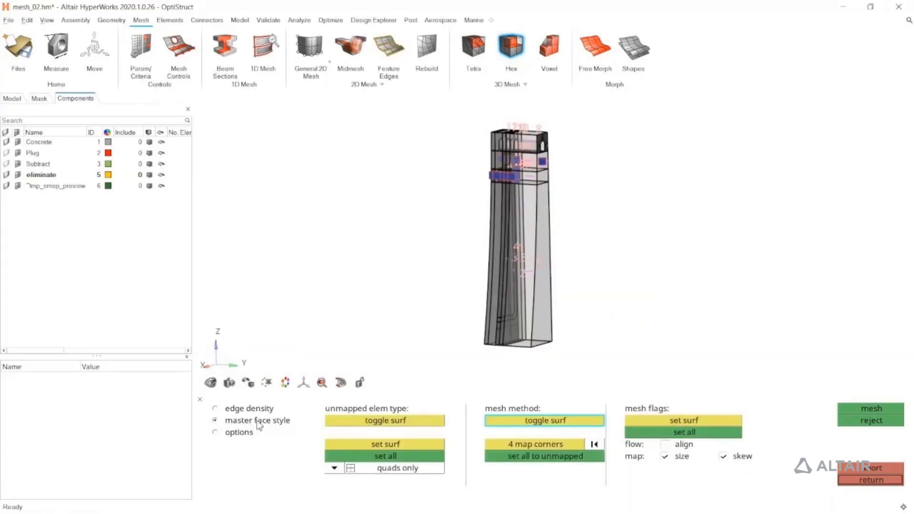
left_click(850, 407)
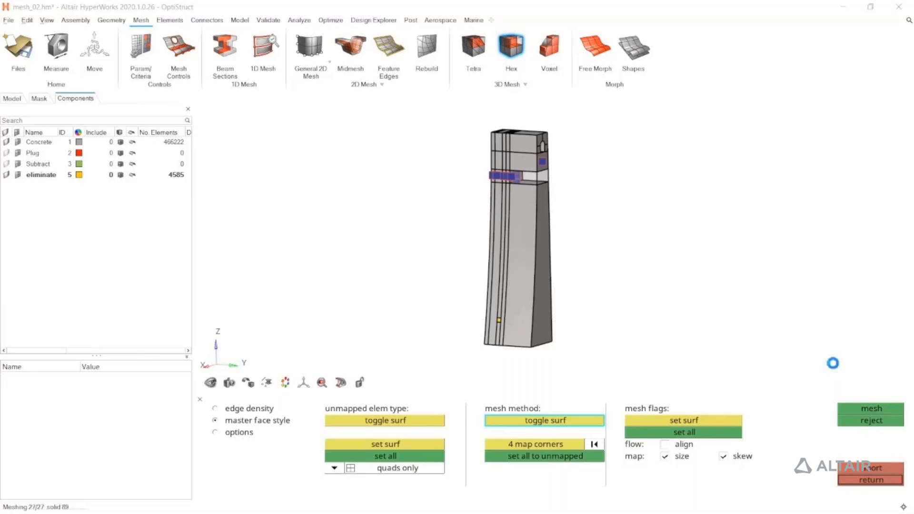
left_click(854, 481)
Examine the generated hexa mesh around the dam's upper block, the arched opening and the chamber
scroll(518, 171, "up", 1)
scroll(517, 171, "up", 5)
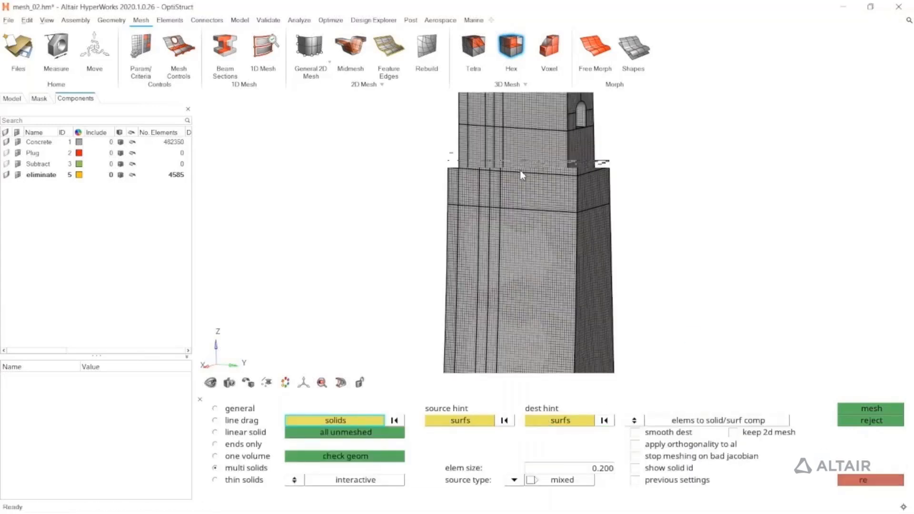
left_click_drag(526, 222, 488, 226, "ctrl")
left_click_drag(547, 229, 561, 212, "ctrl")
scroll(561, 211, "up", 3)
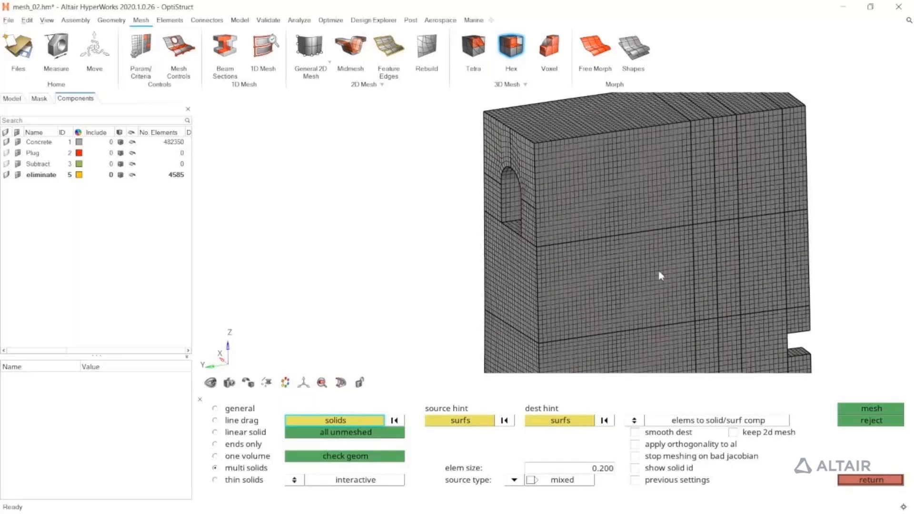
left_click_drag(667, 280, 620, 263, "ctrl")
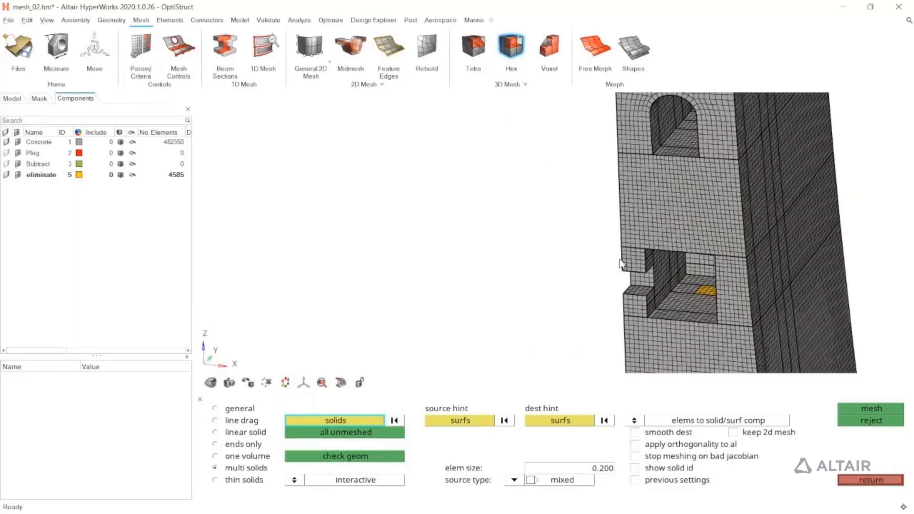